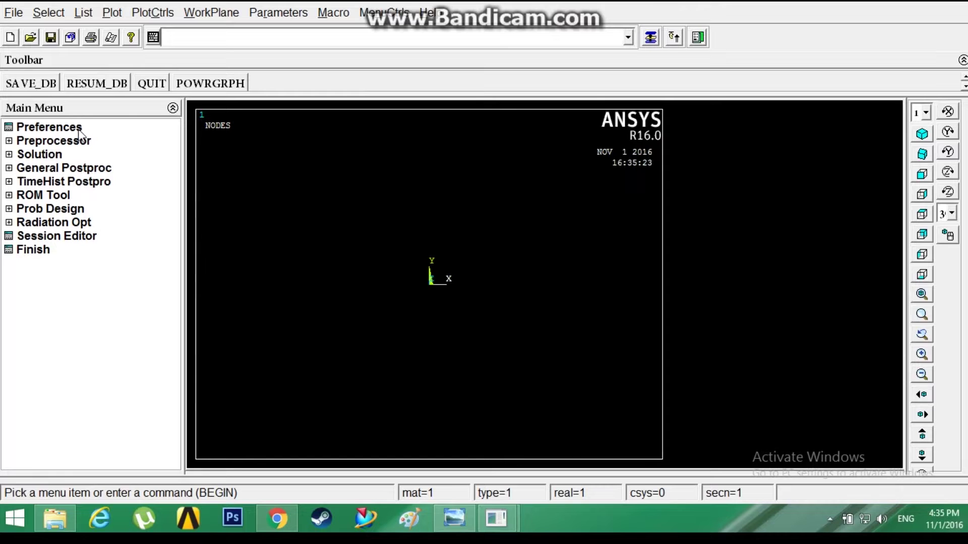
Limit the GUI discipline filtering to Structural with the h-Method.
click(488, 157)
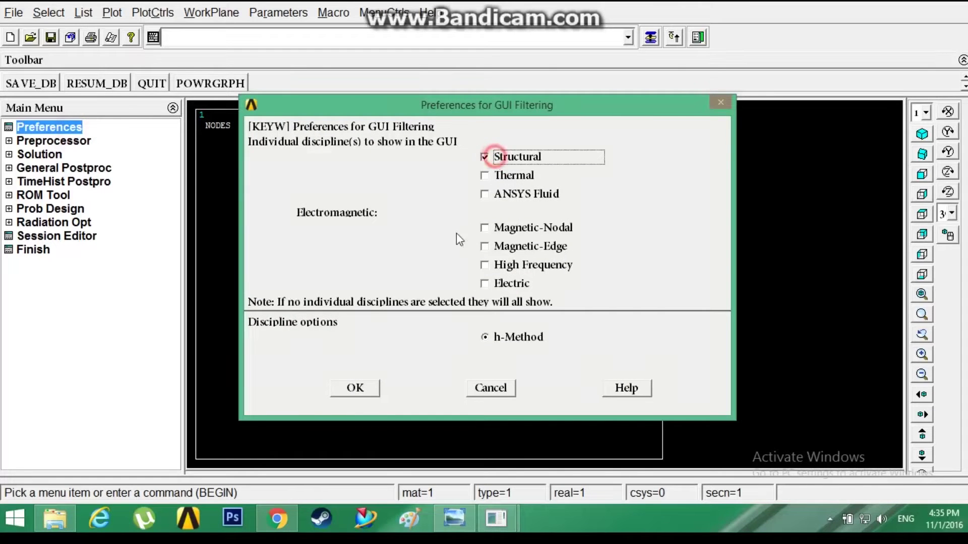
click(358, 388)
Add the structural Beam 2 node 188 element as element type reference number 1.
click(85, 142)
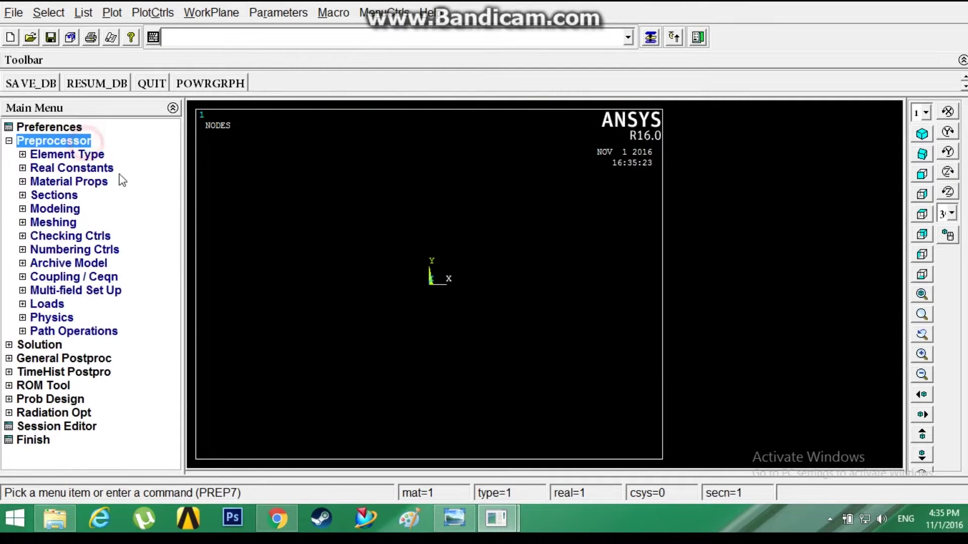
click(67, 154)
click(84, 168)
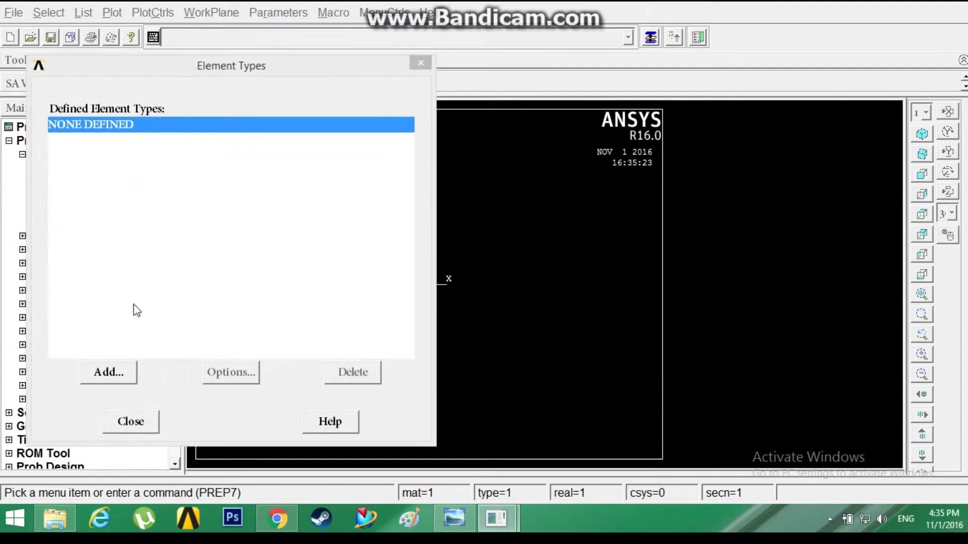
click(108, 373)
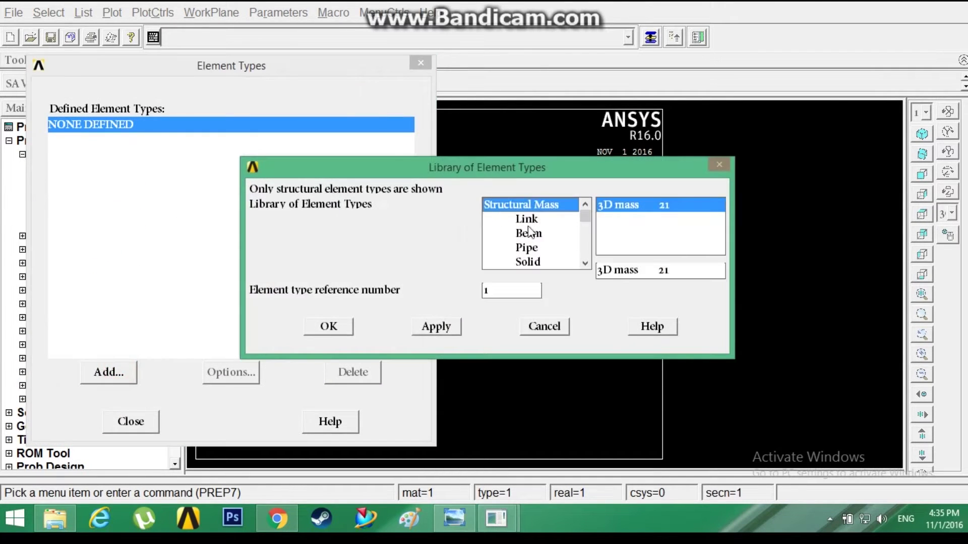
click(529, 233)
click(636, 219)
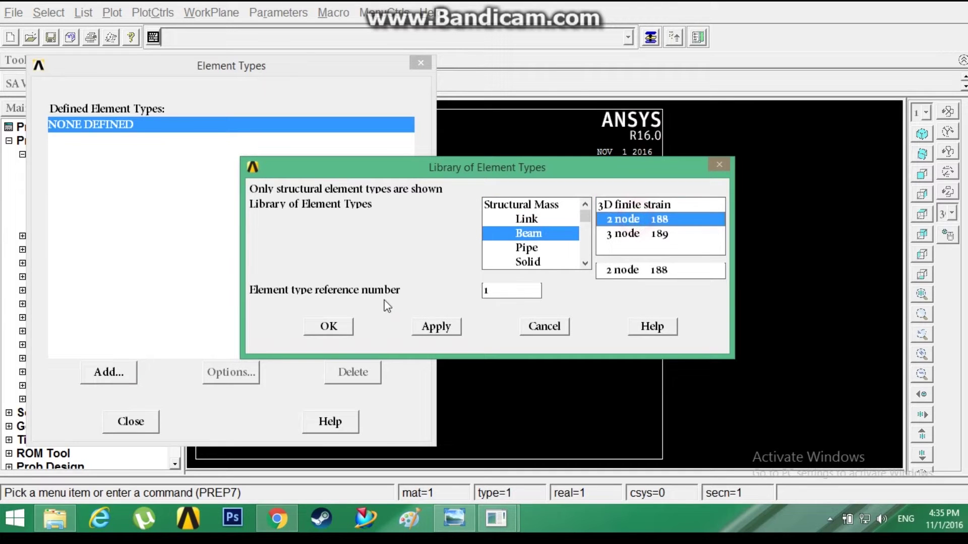
click(349, 322)
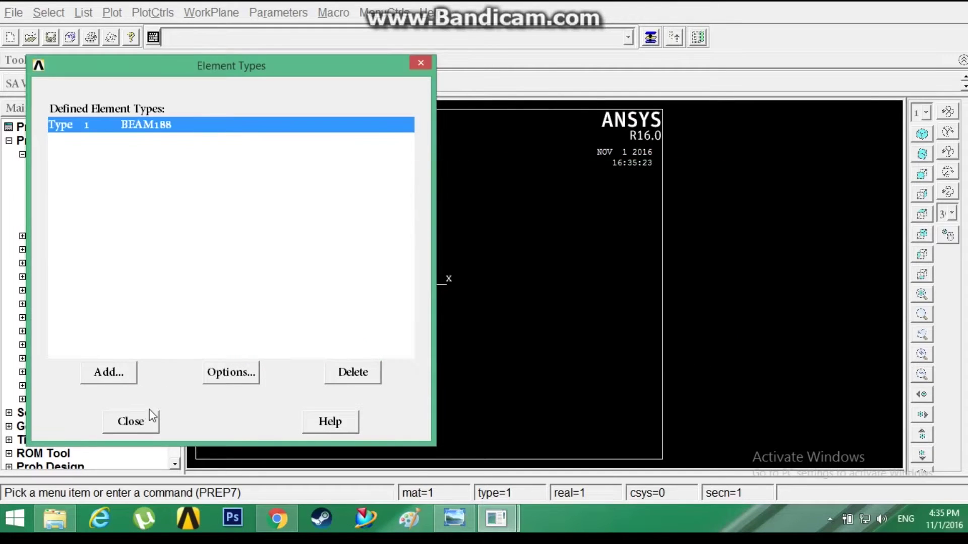
click(148, 417)
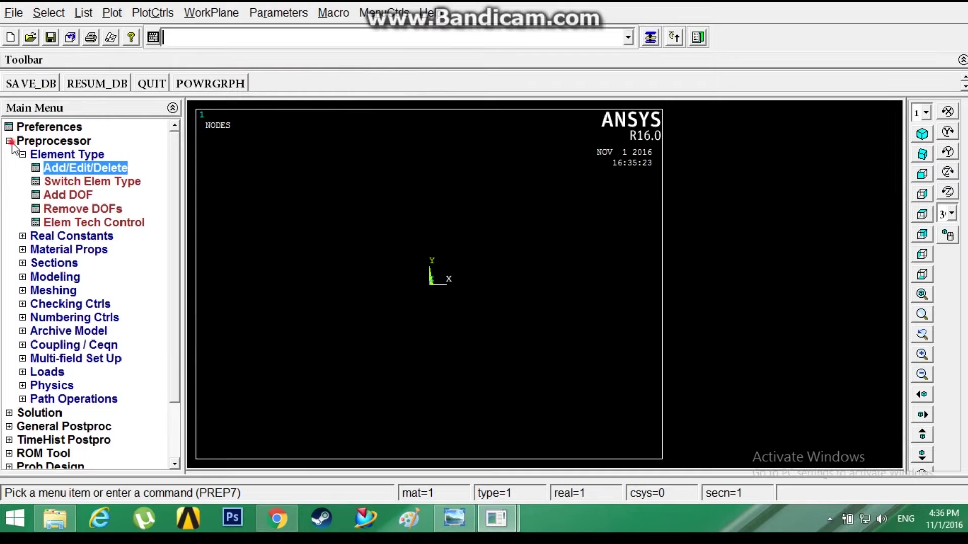
click(9, 141)
click(9, 141)
click(22, 155)
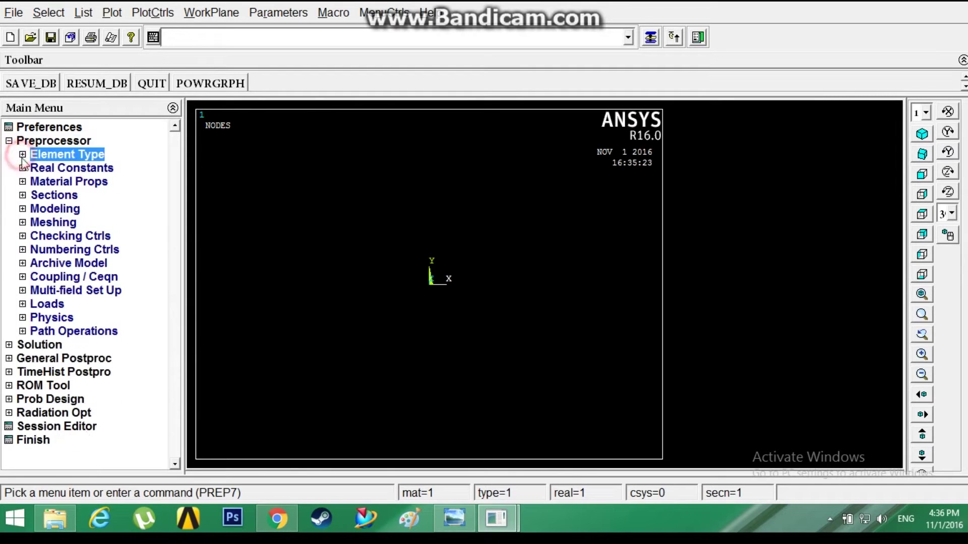
Define material model 1 as structural linear elastic isotropic with EX 2e5 and PRXY 0.3.
click(38, 182)
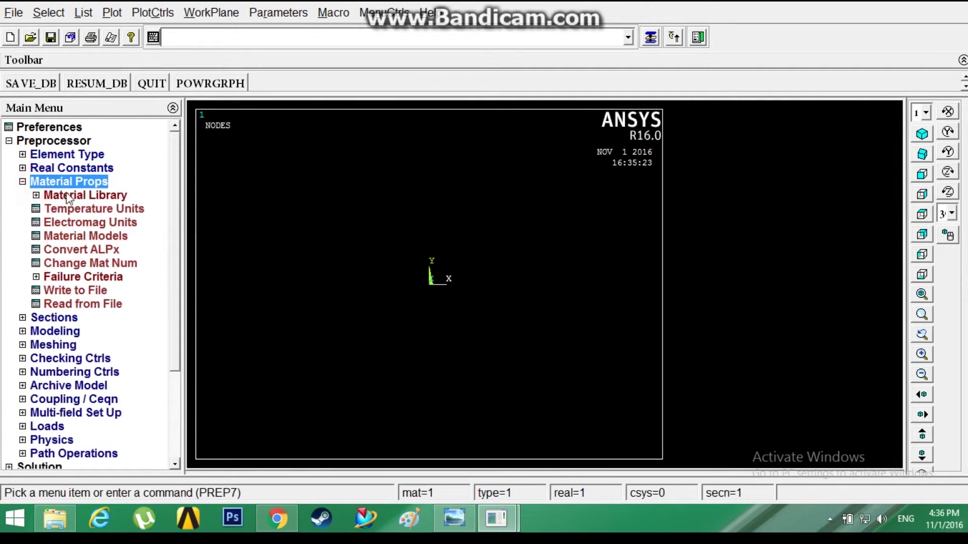
double_click(76, 236)
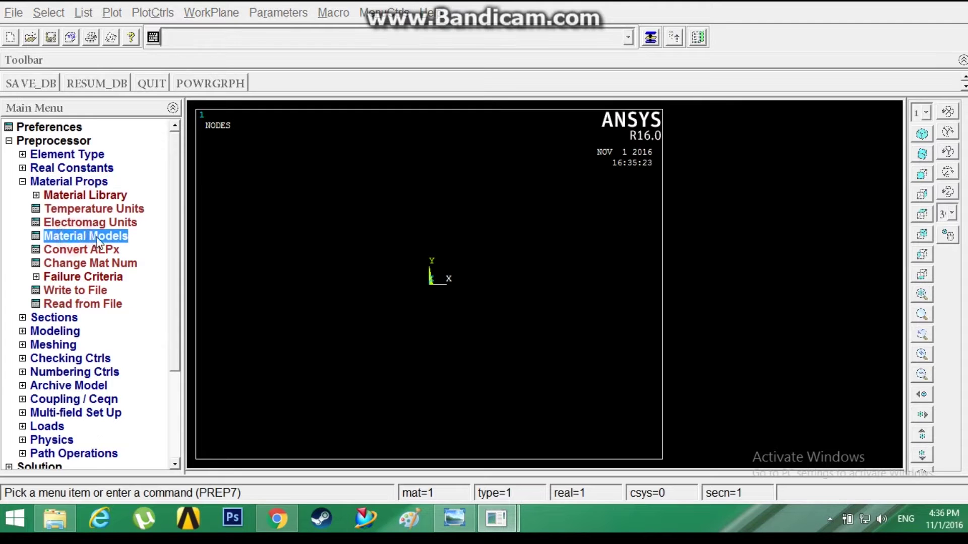
double_click(513, 226)
double_click(525, 240)
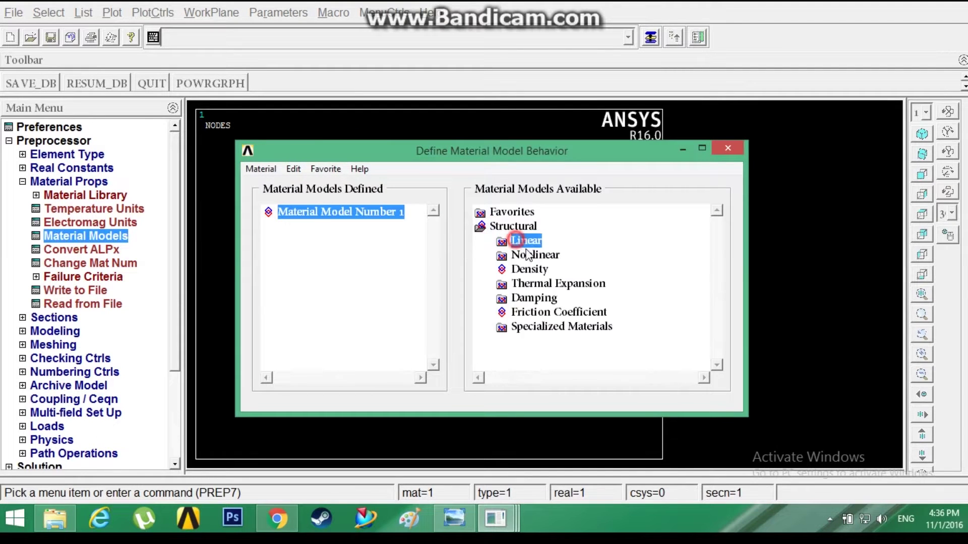
double_click(547, 254)
click(544, 269)
text(2e5)
key(Tab)
text(0.3)
click(509, 430)
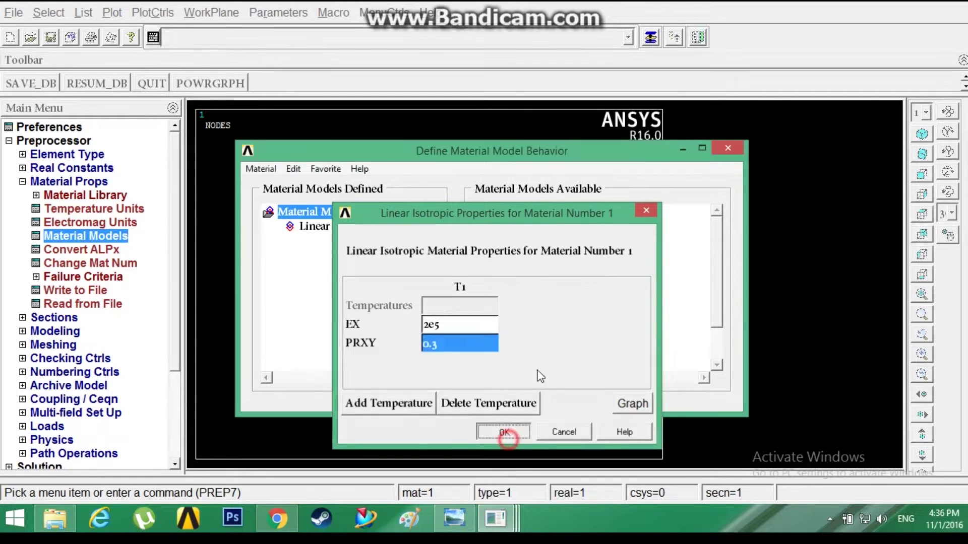
click(727, 149)
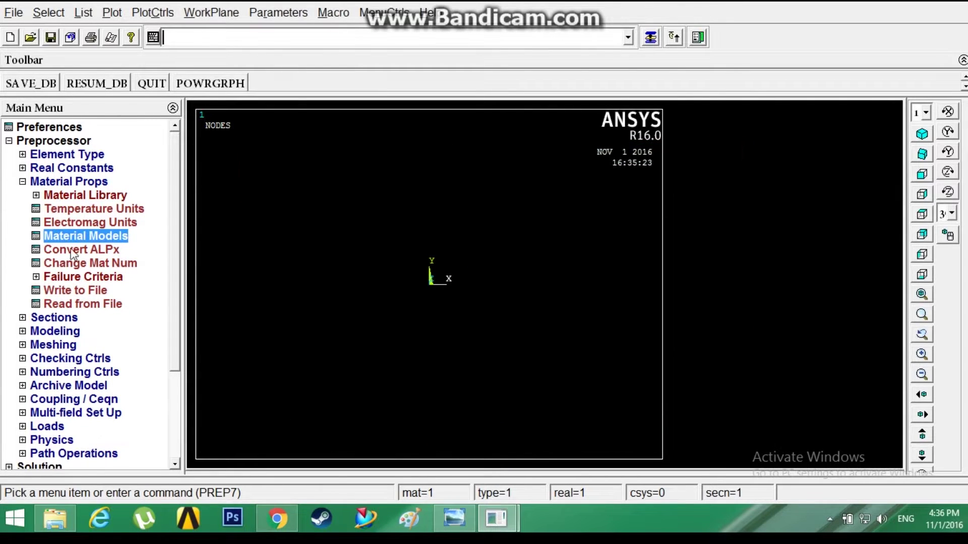
click(22, 182)
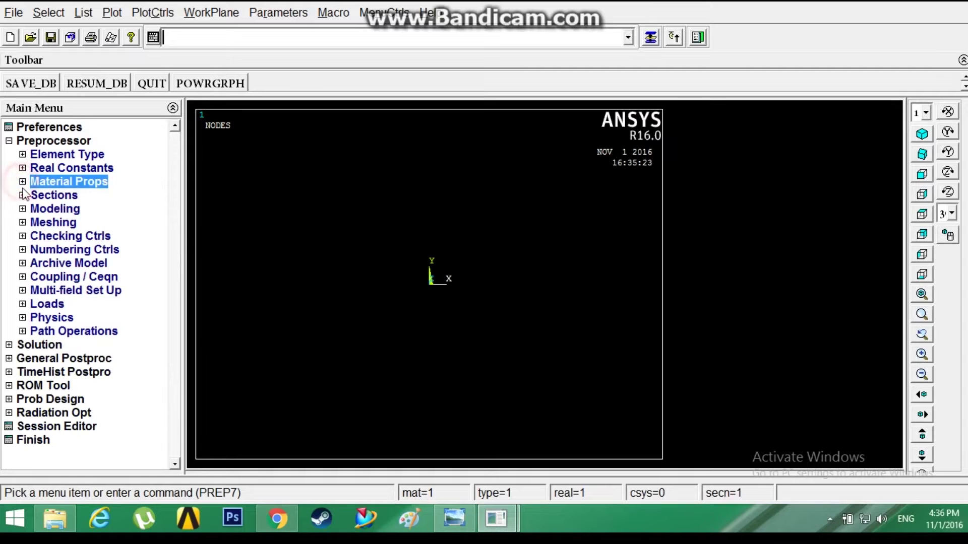
Define a solid rectangular beam section with ID 1, B 10 and H 10, offset to the centroid, and replot.
click(22, 195)
click(51, 222)
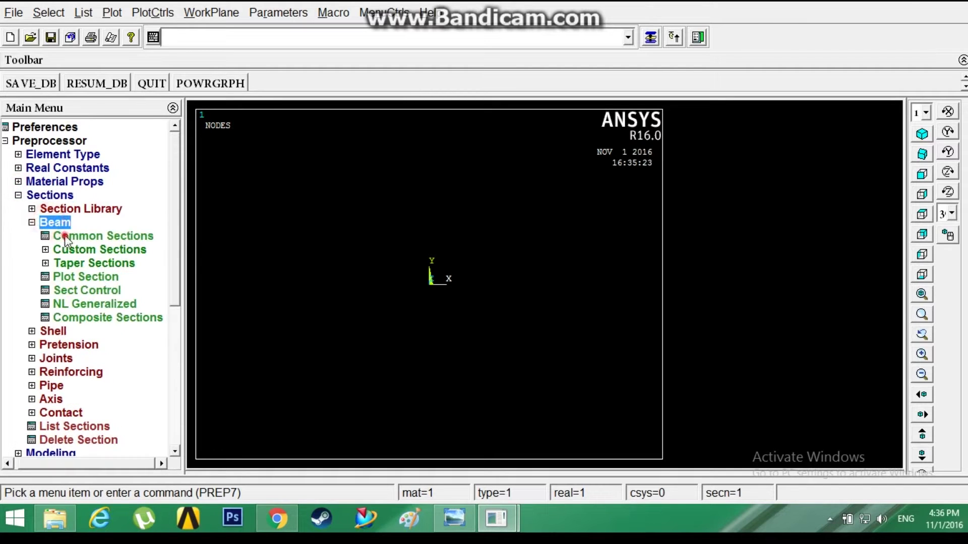
click(103, 235)
click(843, 233)
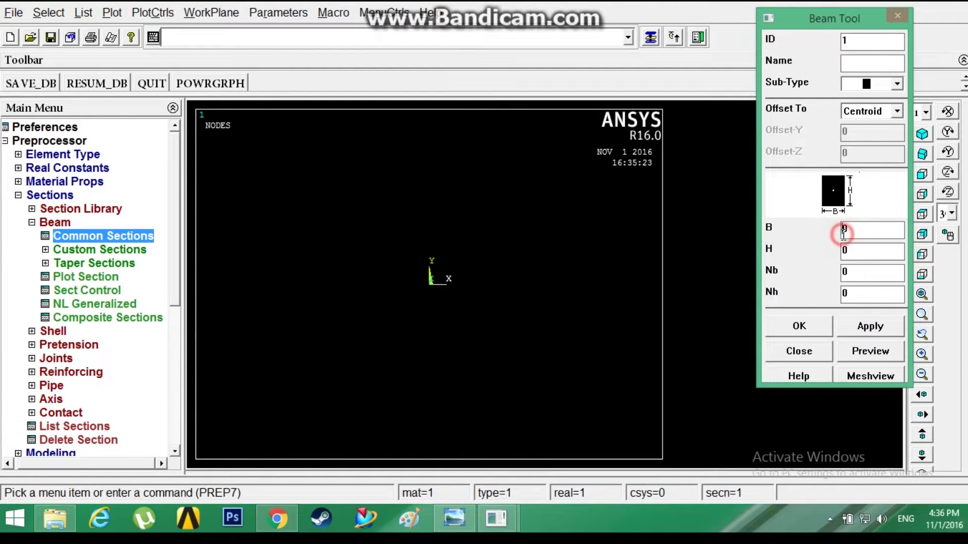
click(866, 351)
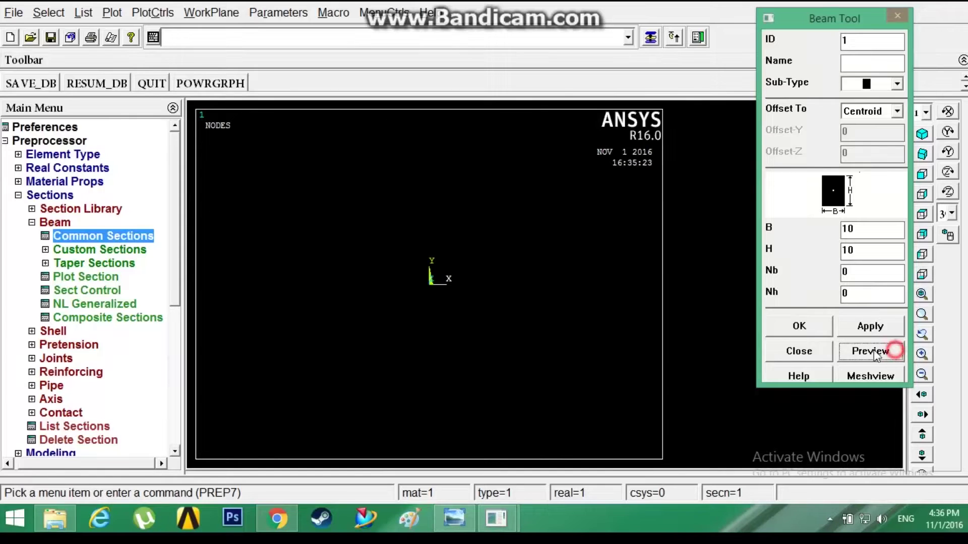
click(802, 326)
right_click(470, 241)
click(472, 245)
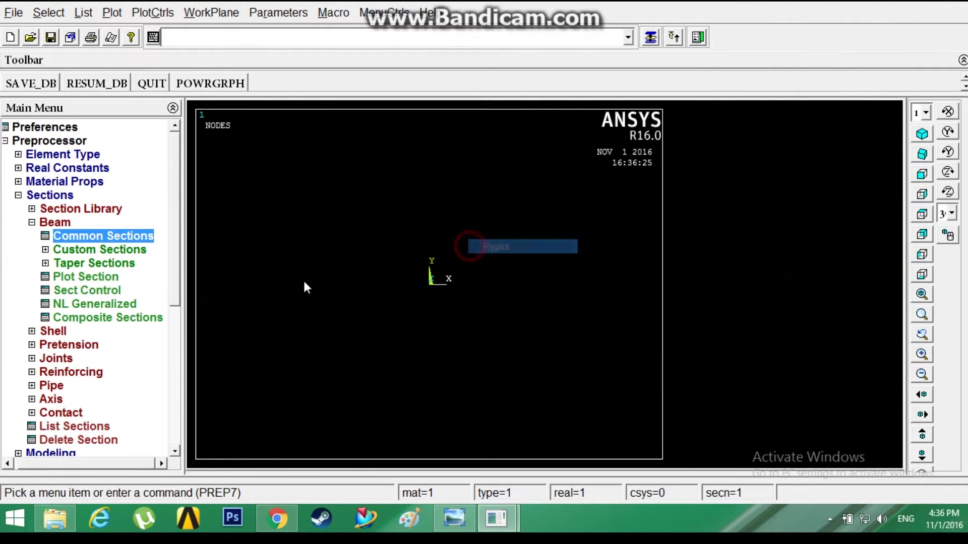
click(18, 196)
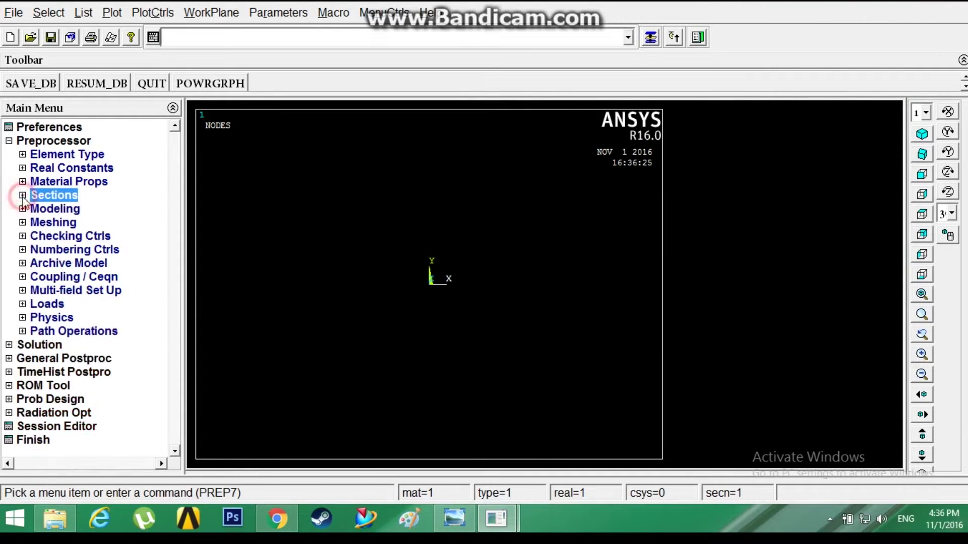
Create the first keypoint at the origin of the active coordinate system.
click(23, 209)
click(35, 223)
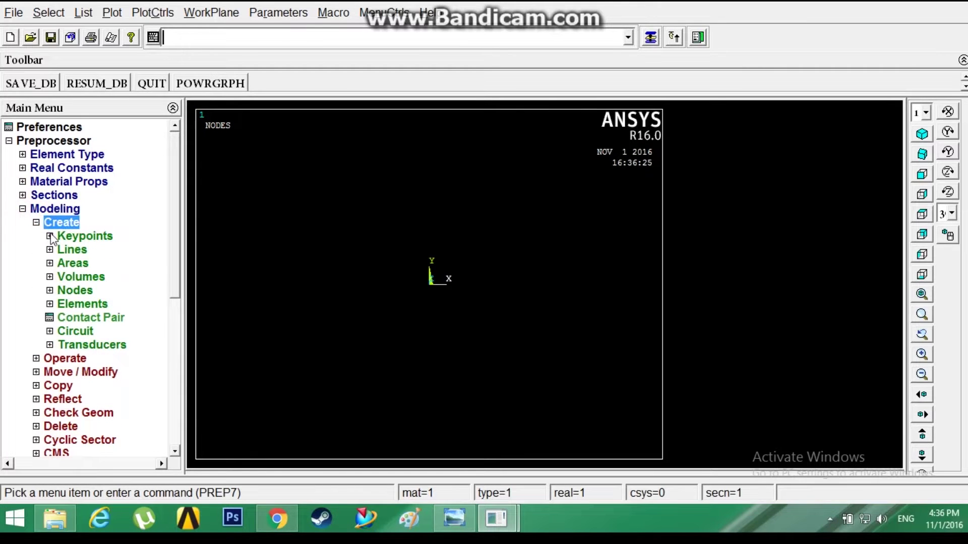
click(50, 236)
click(68, 263)
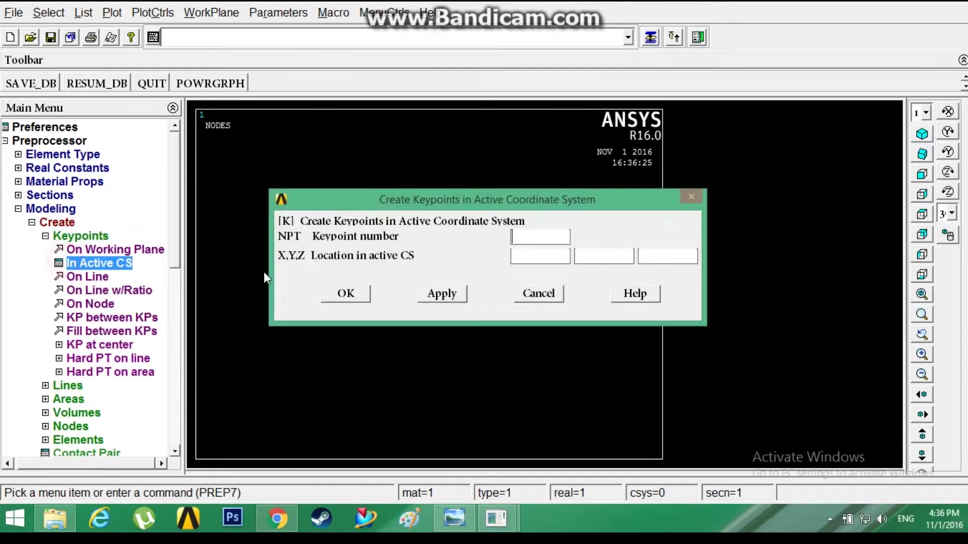
click(442, 293)
Create keypoint 2 at X = 50 in the active coordinate system.
double_click(517, 237)
text(2)
click(565, 251)
text(50)
click(453, 296)
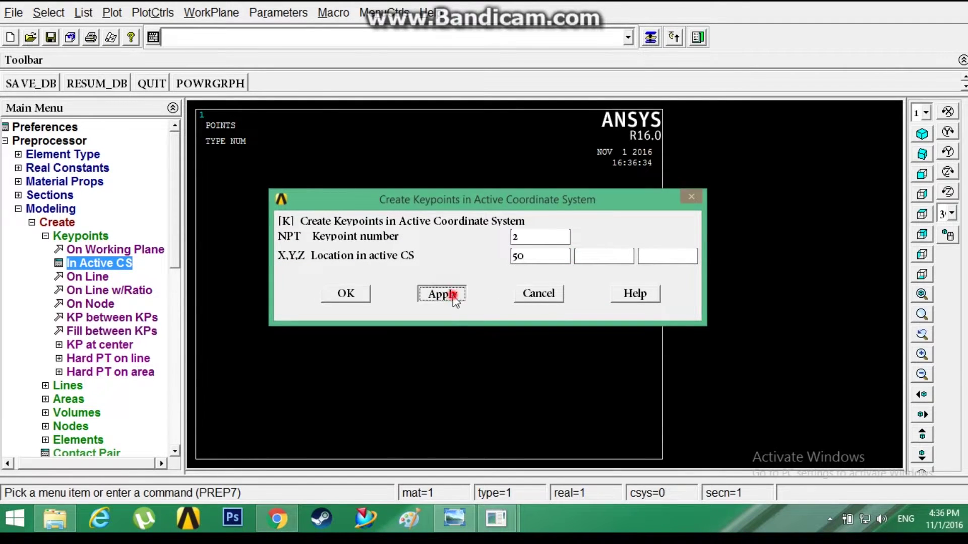
Create keypoint 3 at X = 100 in the active coordinate system and finish keypoint creation.
double_click(530, 237)
key(BackSpace)
double_click(535, 256)
text(100)
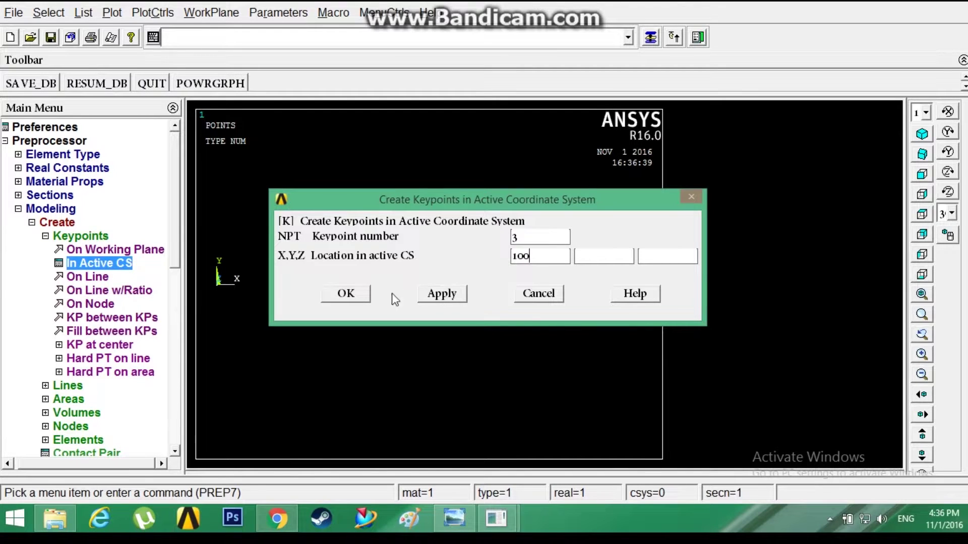
click(347, 294)
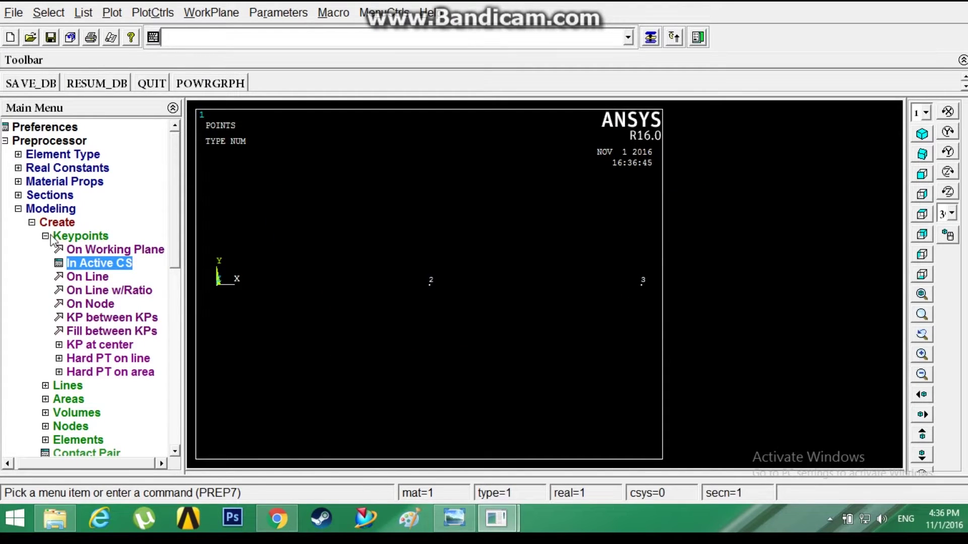
Create a straight line from the keypoint at the origin to keypoint 2.
click(45, 236)
click(50, 250)
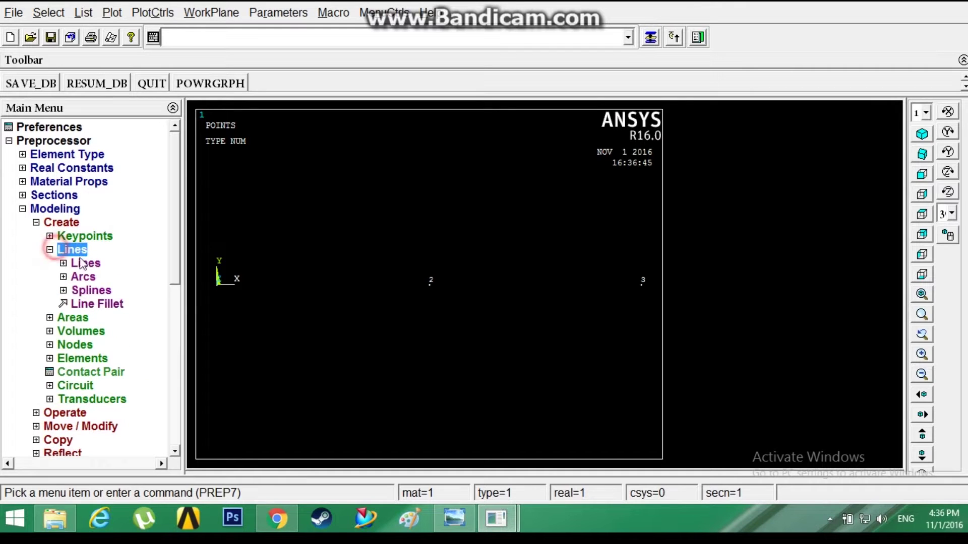
click(137, 277)
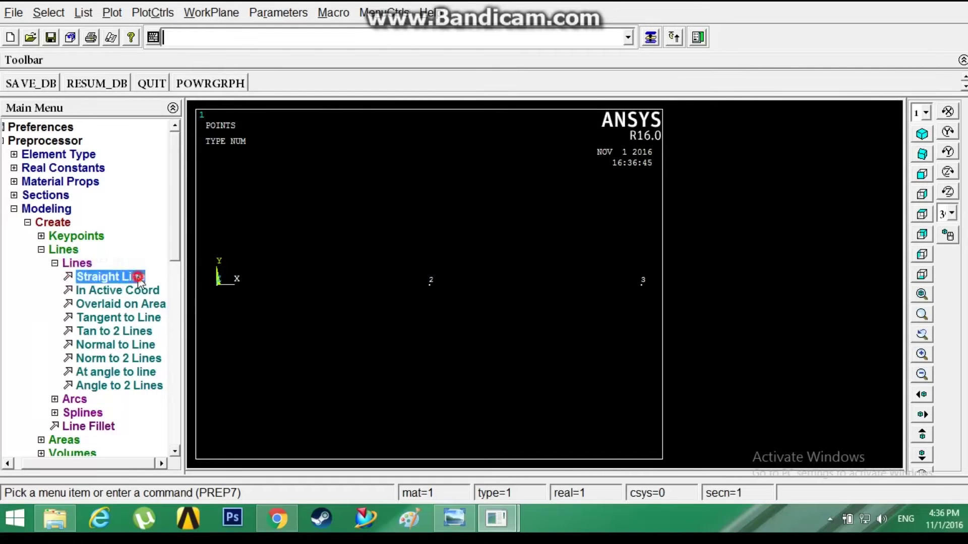
click(233, 309)
click(401, 311)
click(35, 483)
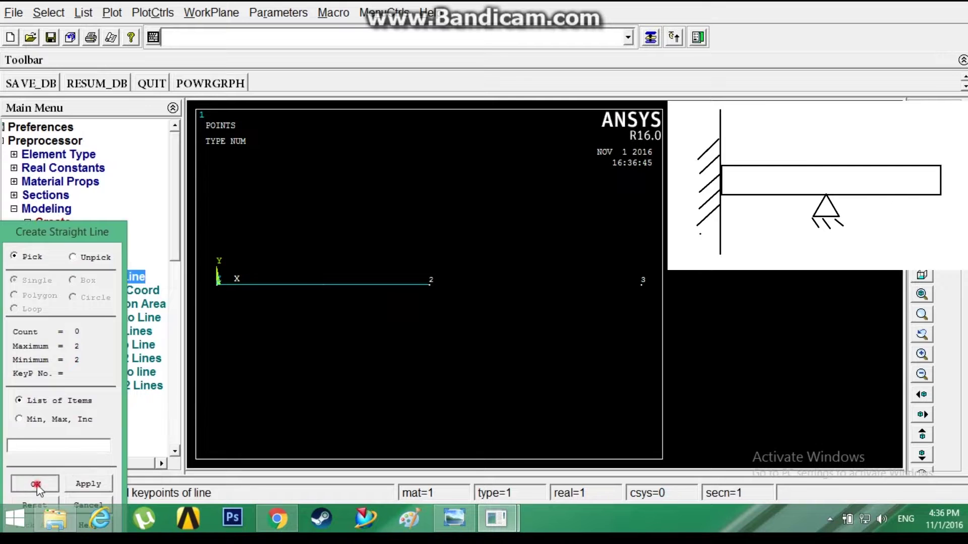
Create a straight line between keypoints 2 and 3 and finish the modeling stage.
click(117, 277)
click(426, 359)
click(547, 335)
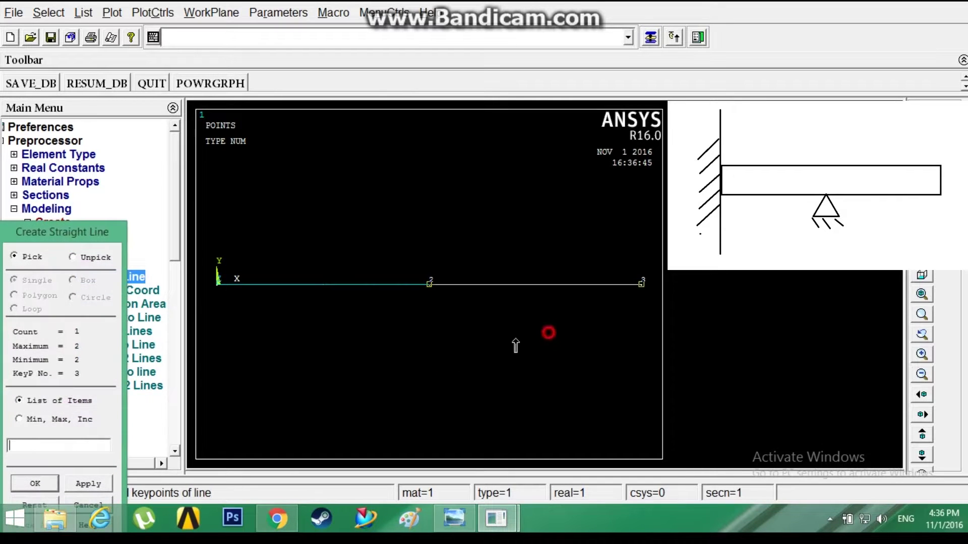
click(49, 483)
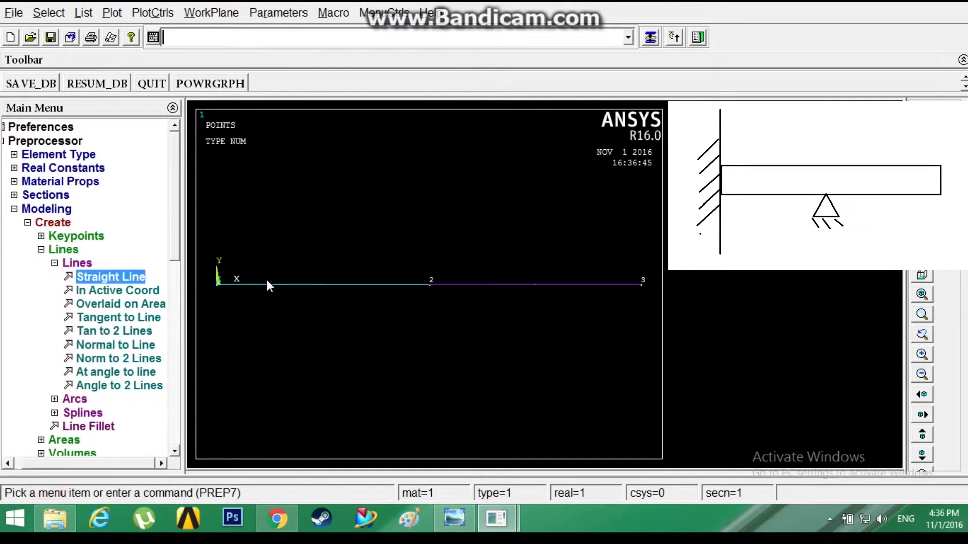
click(41, 249)
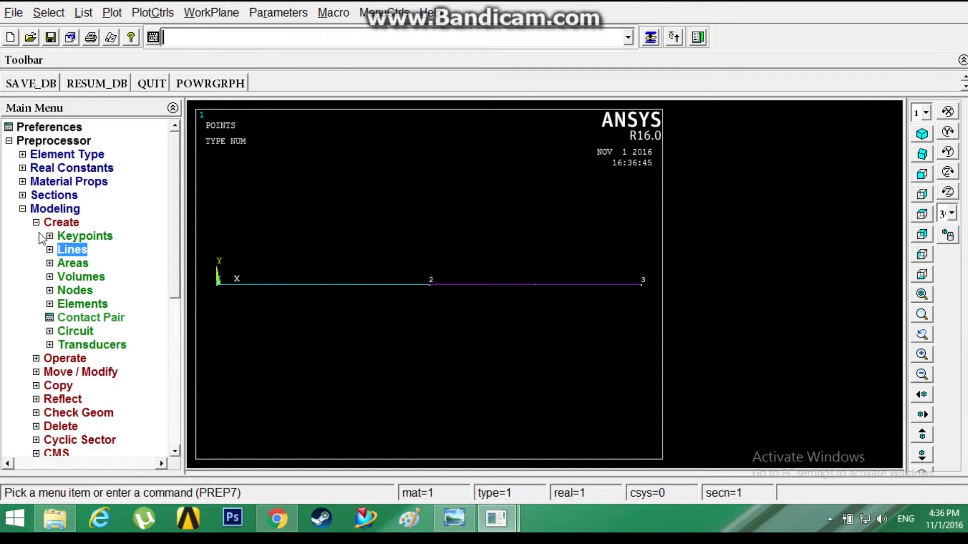
click(23, 209)
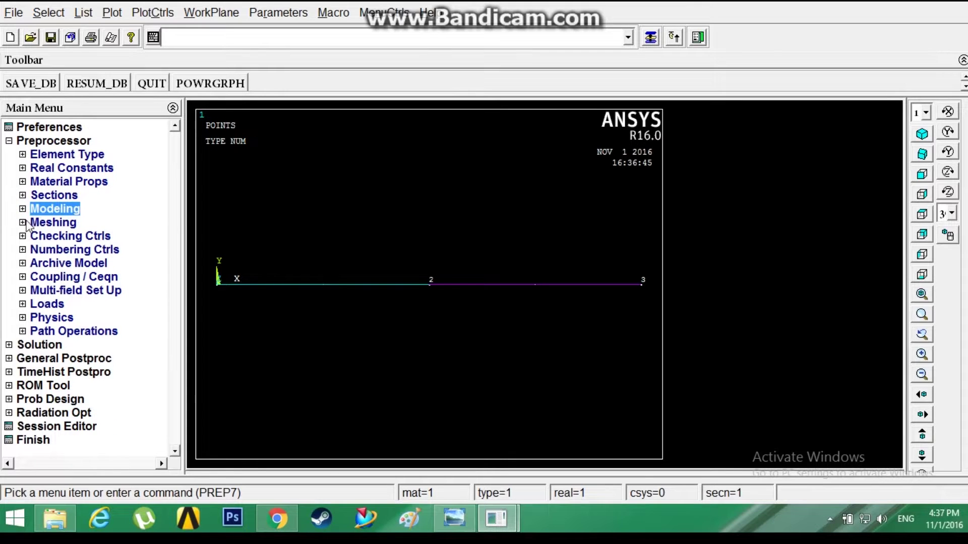
Set the element edge length to 10 on all lines and close the size controls.
click(26, 224)
click(55, 264)
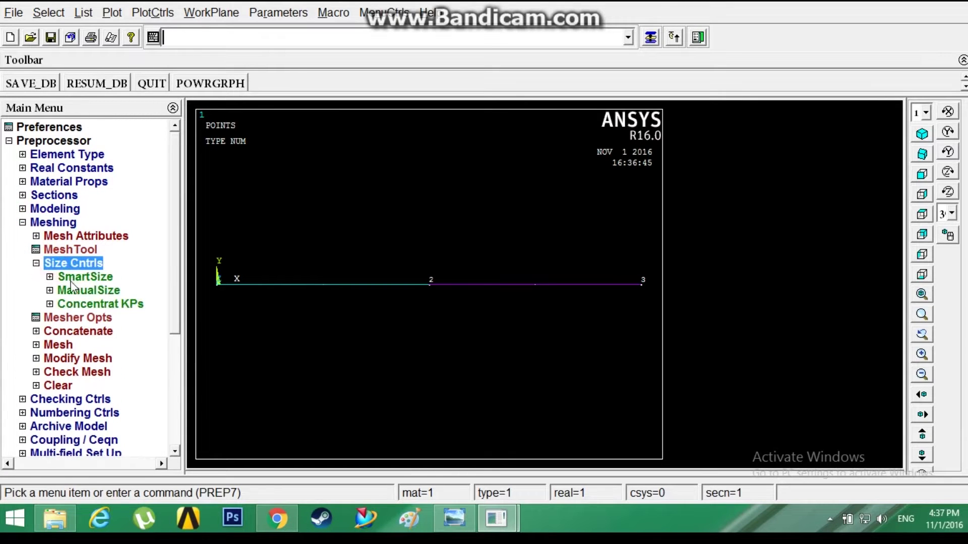
click(74, 292)
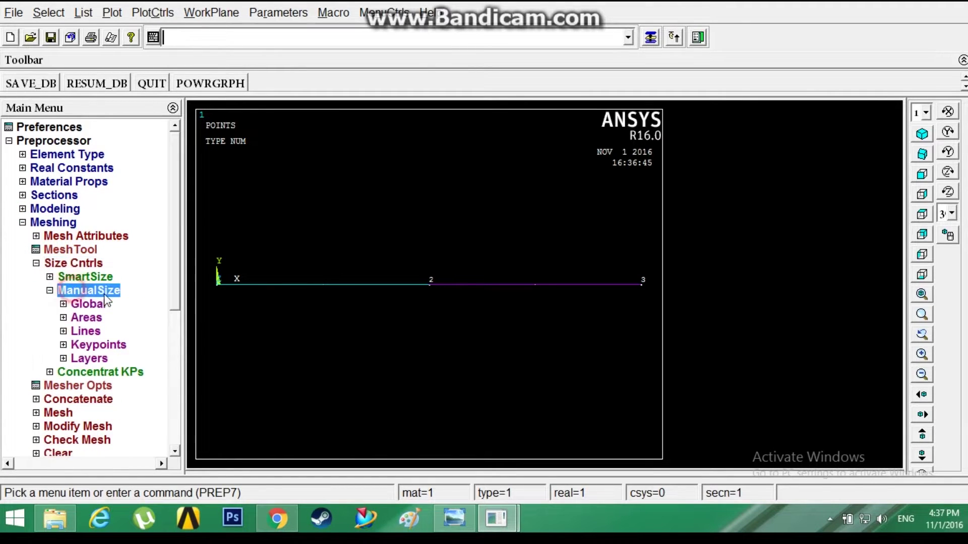
click(97, 331)
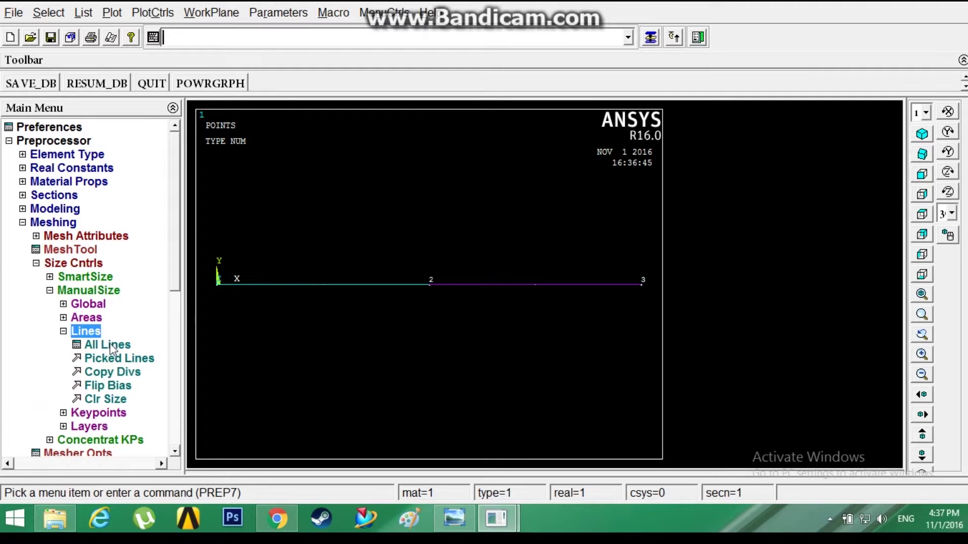
click(110, 346)
click(545, 191)
text(10)
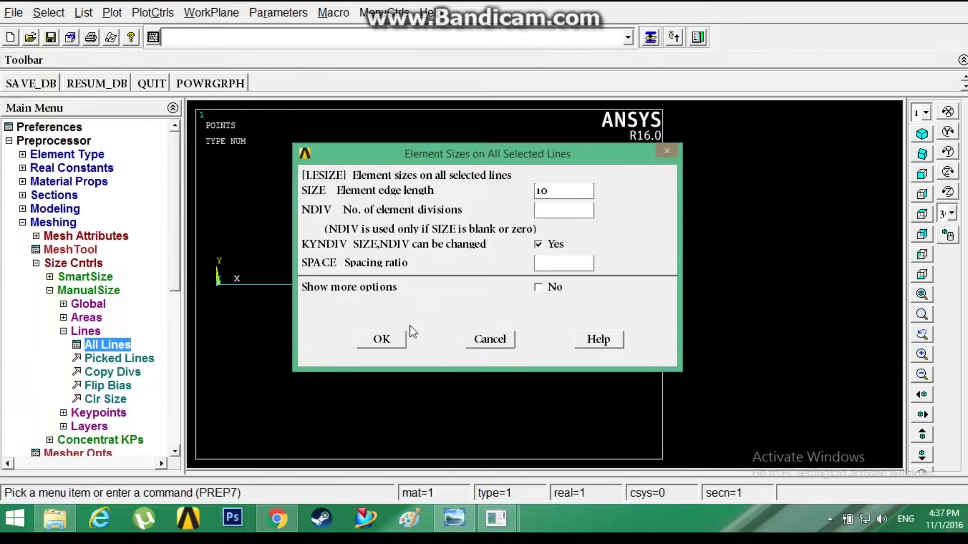
click(396, 343)
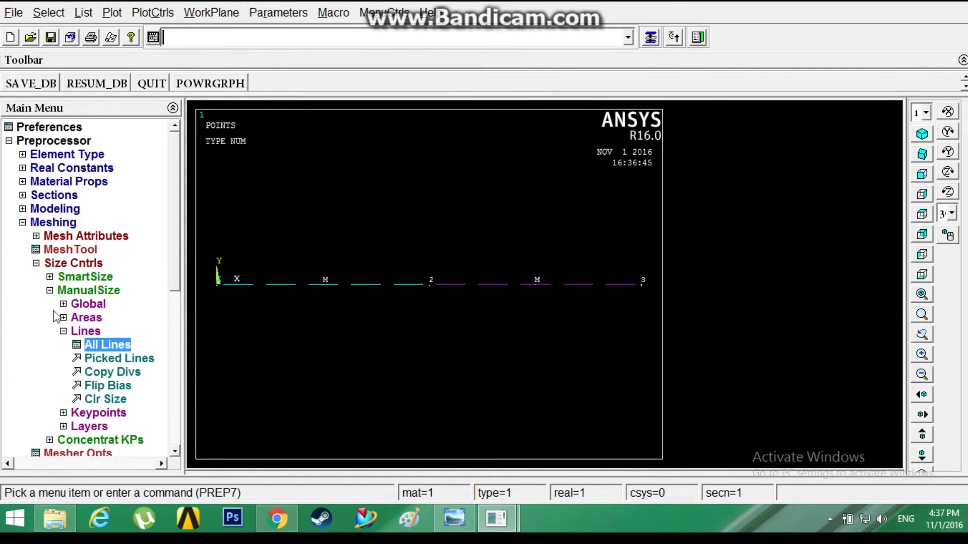
click(50, 290)
click(37, 263)
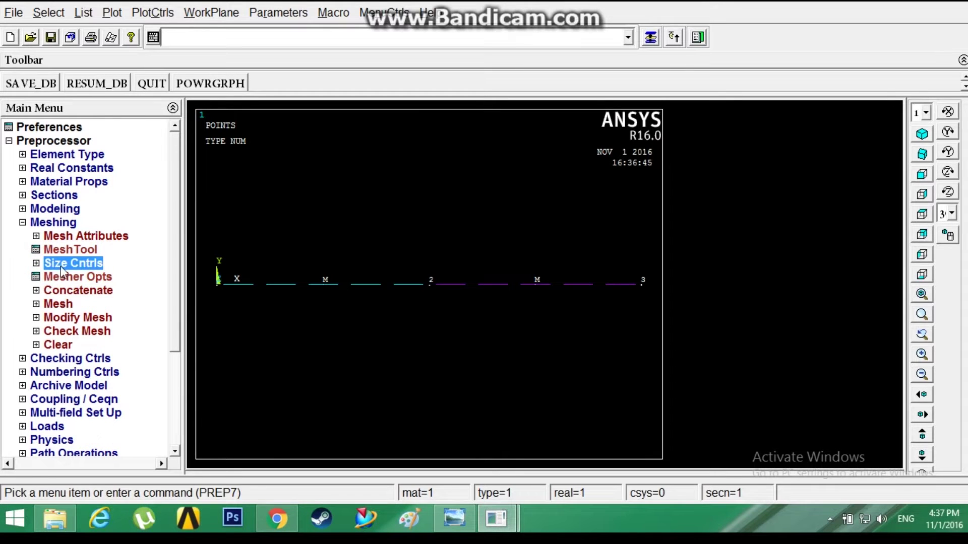
Mesh both beam lines together using a box selection and finish the meshing stage.
click(63, 305)
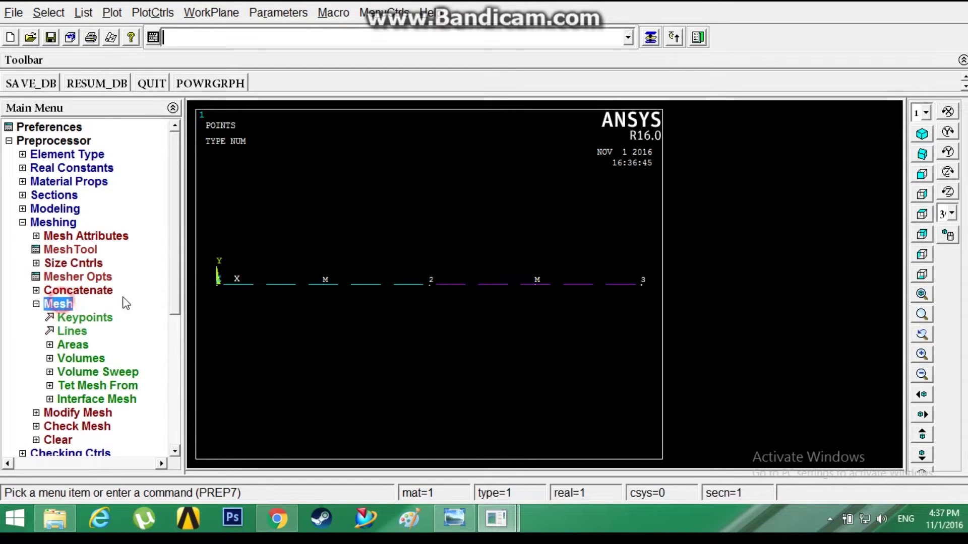
click(73, 332)
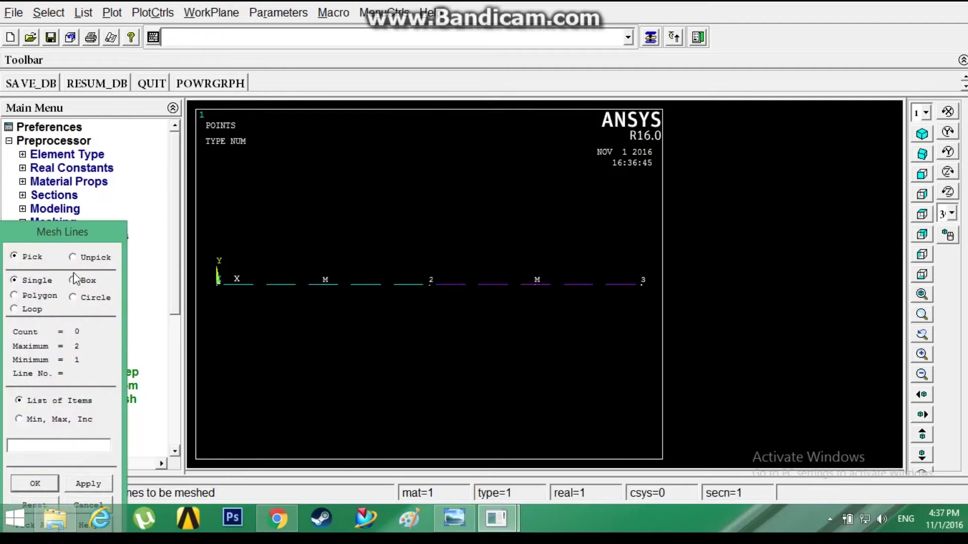
click(72, 279)
drag(203, 225, 726, 347)
click(43, 483)
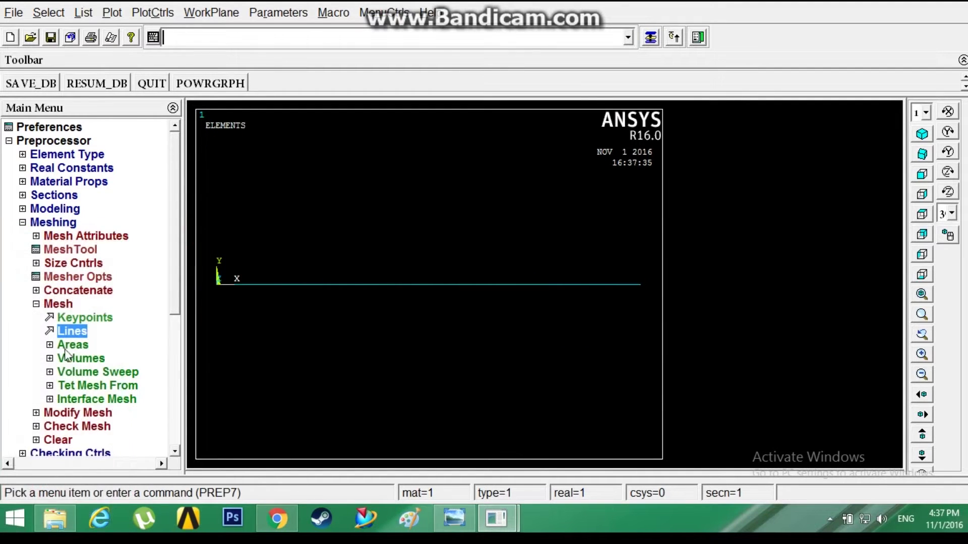
click(37, 304)
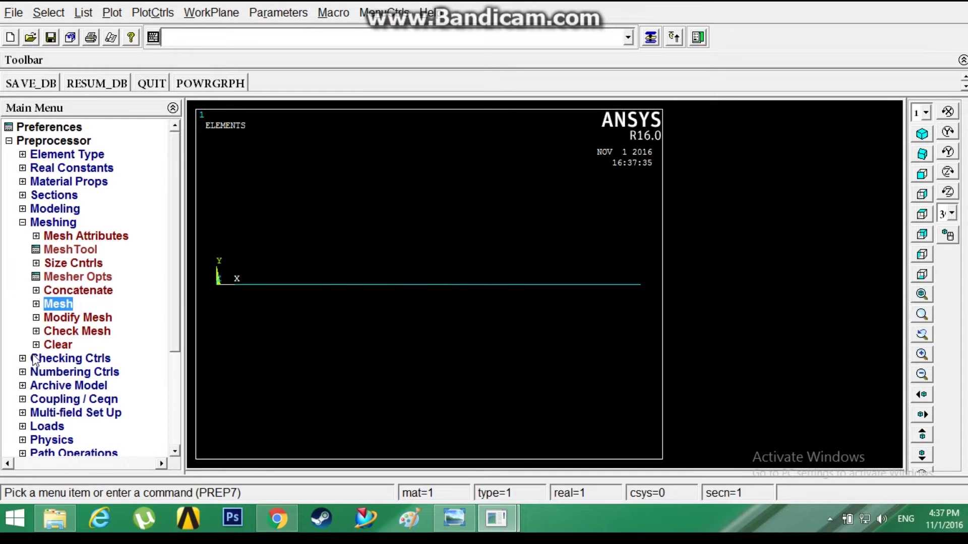
click(22, 222)
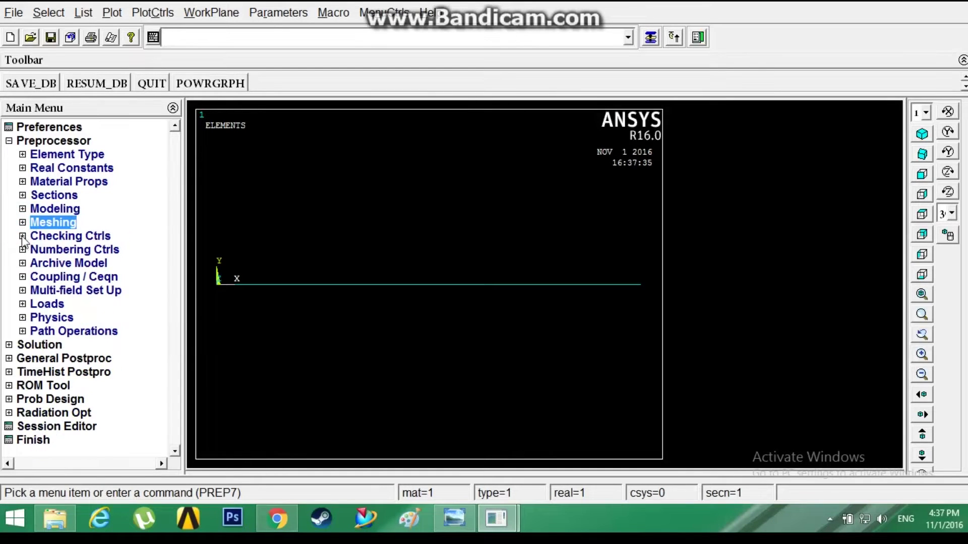
Fix the beam's end at the origin keypoint by applying a displacement constraint on all DOFs.
click(33, 303)
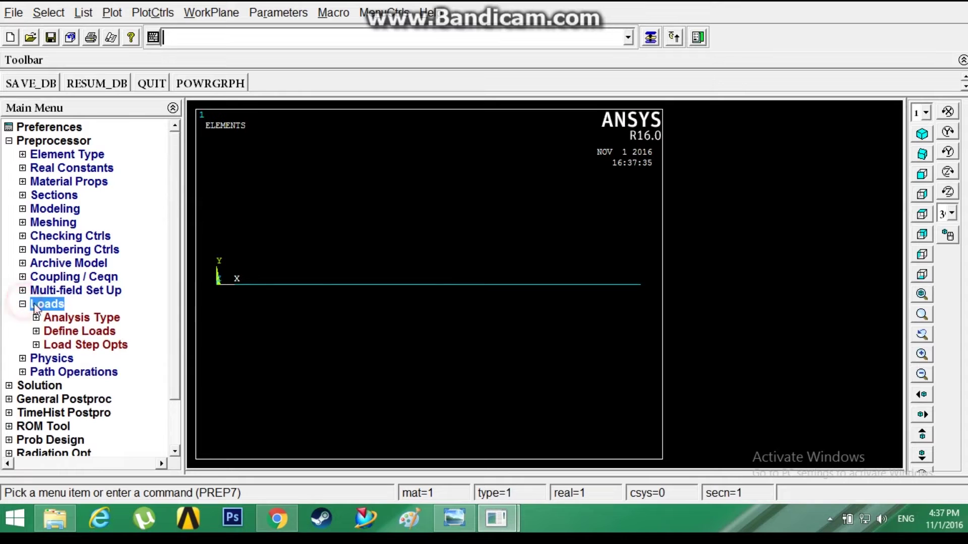
click(36, 332)
click(50, 359)
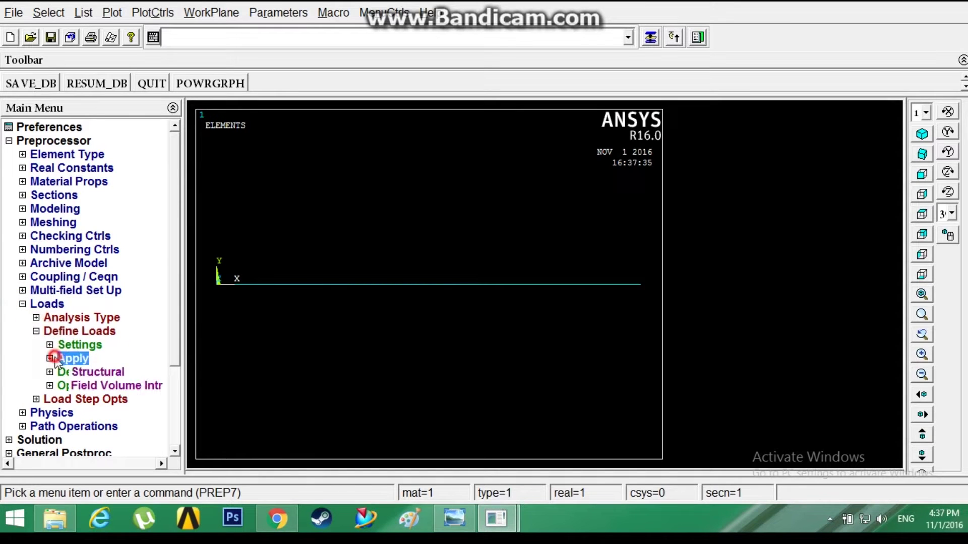
click(87, 372)
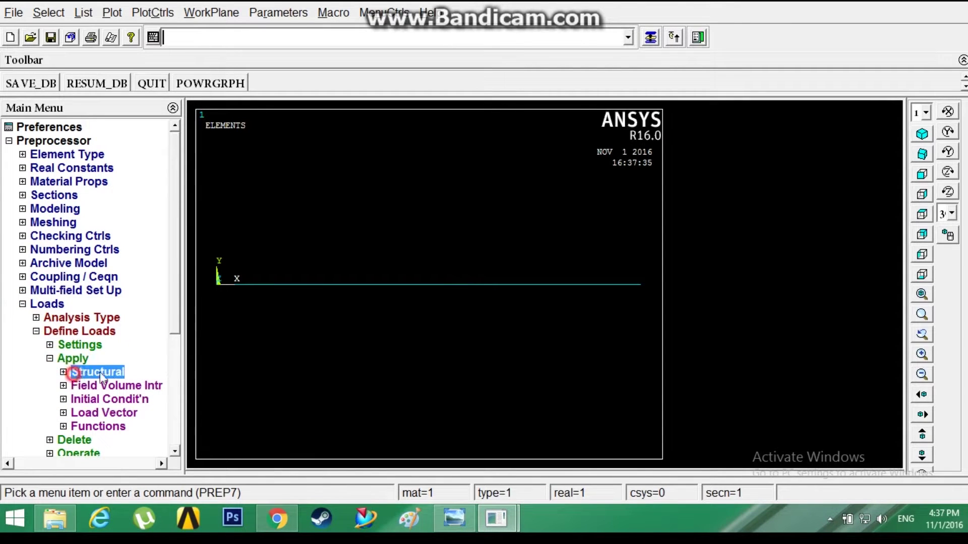
click(107, 386)
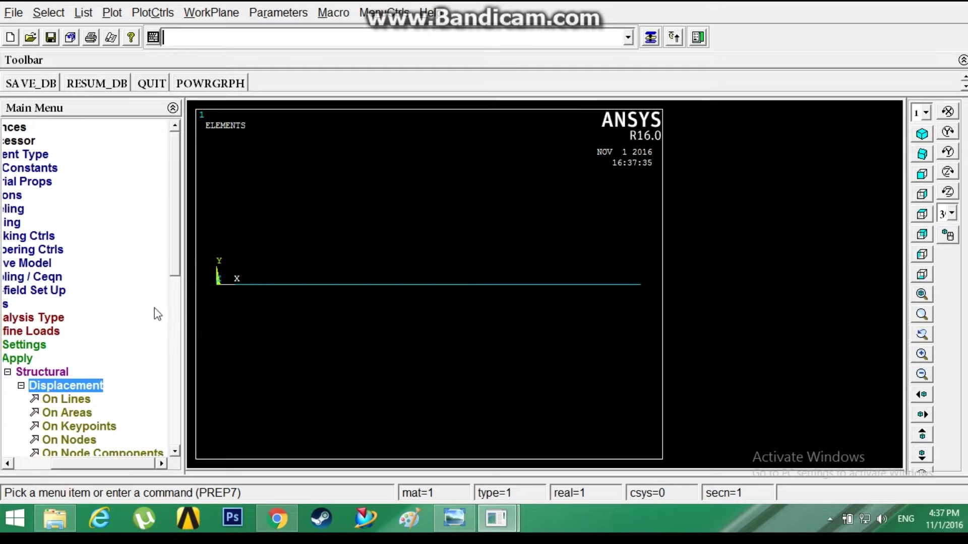
drag(173, 262, 170, 309)
click(86, 321)
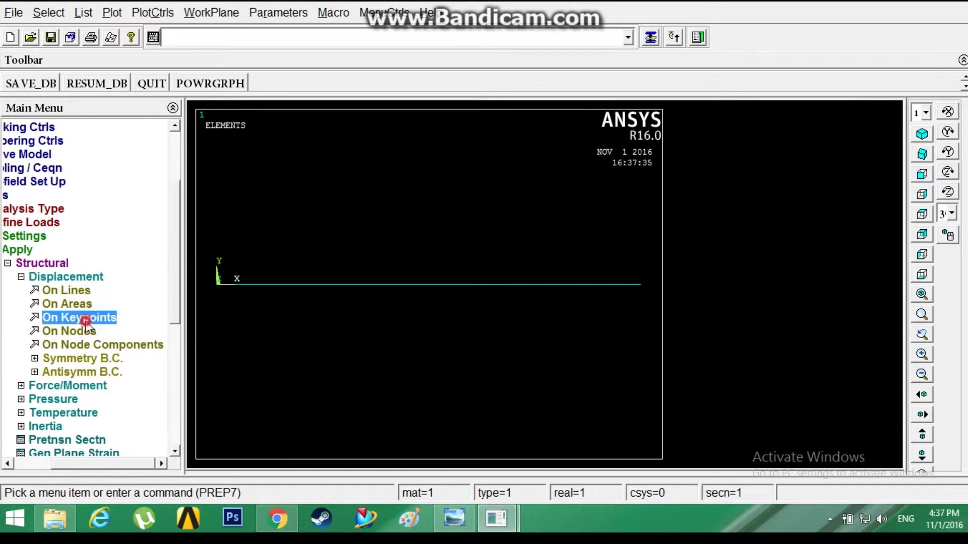
click(227, 290)
click(28, 485)
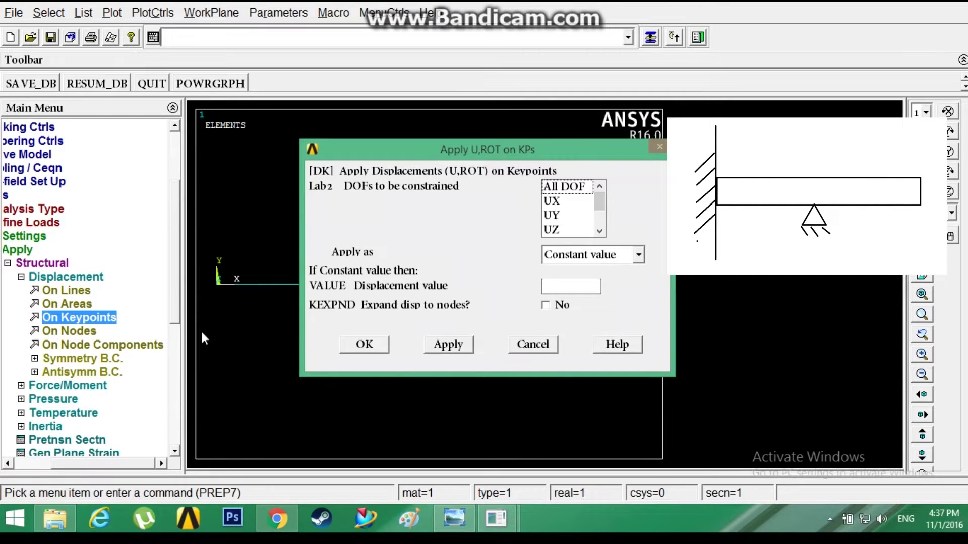
click(554, 186)
click(369, 343)
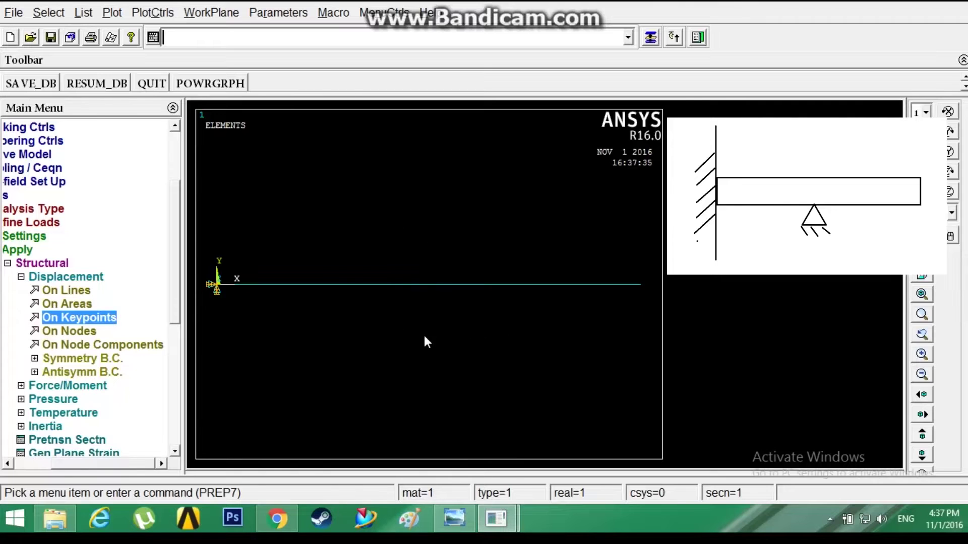
Constrain UX, UY, UZ, ROTX and ROTY at mid-span keypoint 2, leaving ROTZ free.
click(413, 297)
click(45, 487)
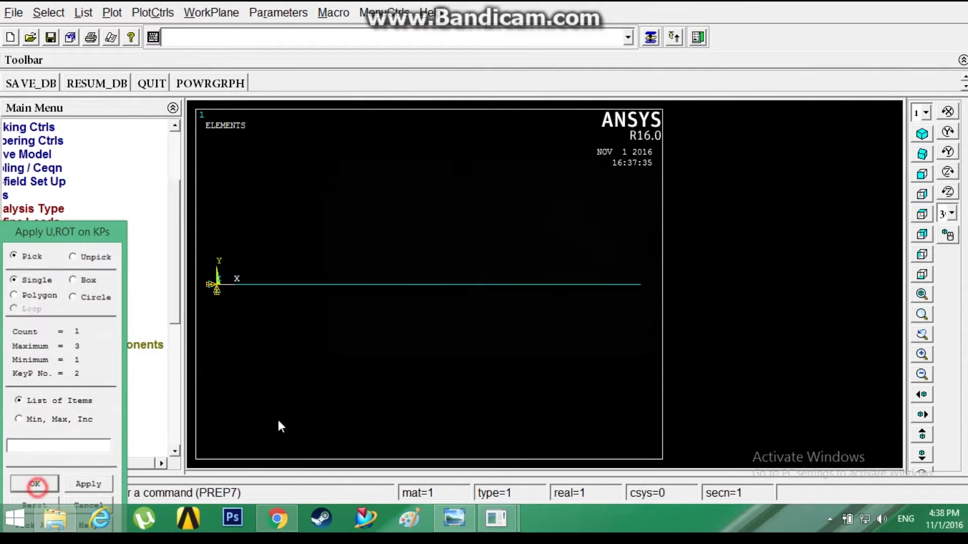
click(567, 187)
click(552, 201)
click(551, 215)
click(601, 206)
click(552, 186)
click(552, 201)
click(558, 215)
click(559, 229)
click(598, 215)
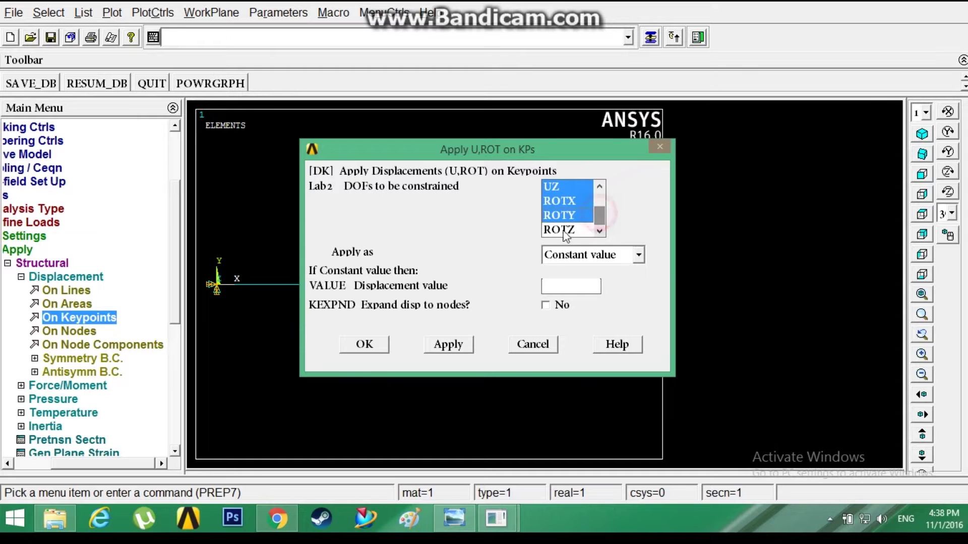
click(356, 346)
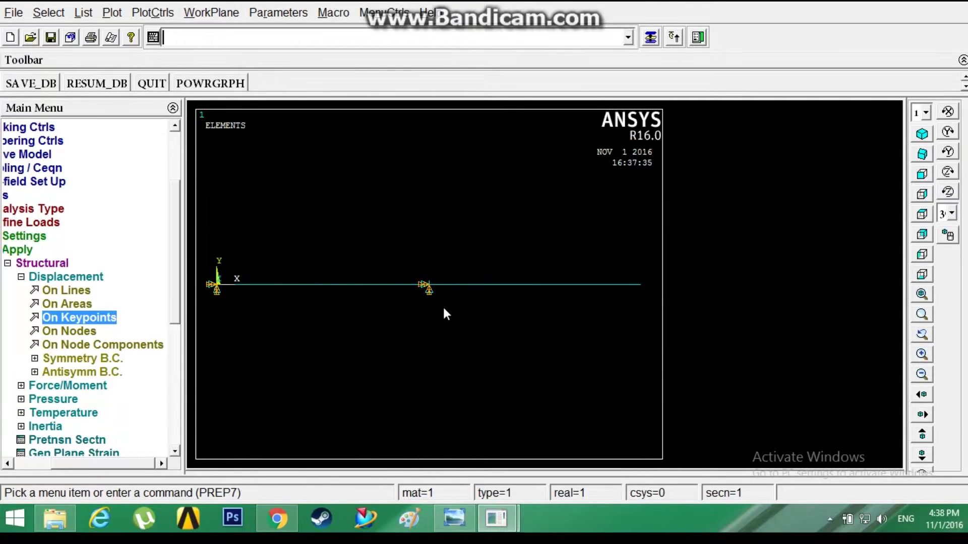
click(21, 277)
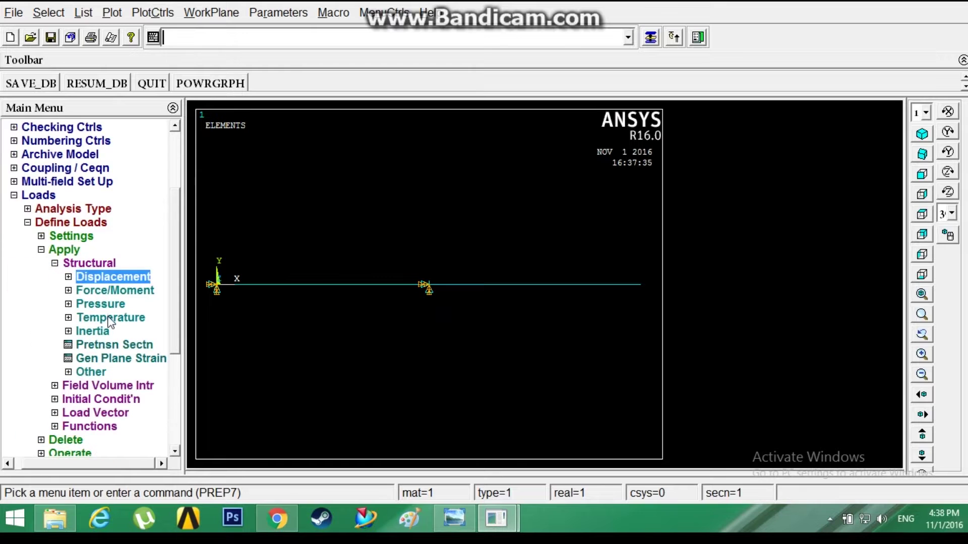
click(126, 295)
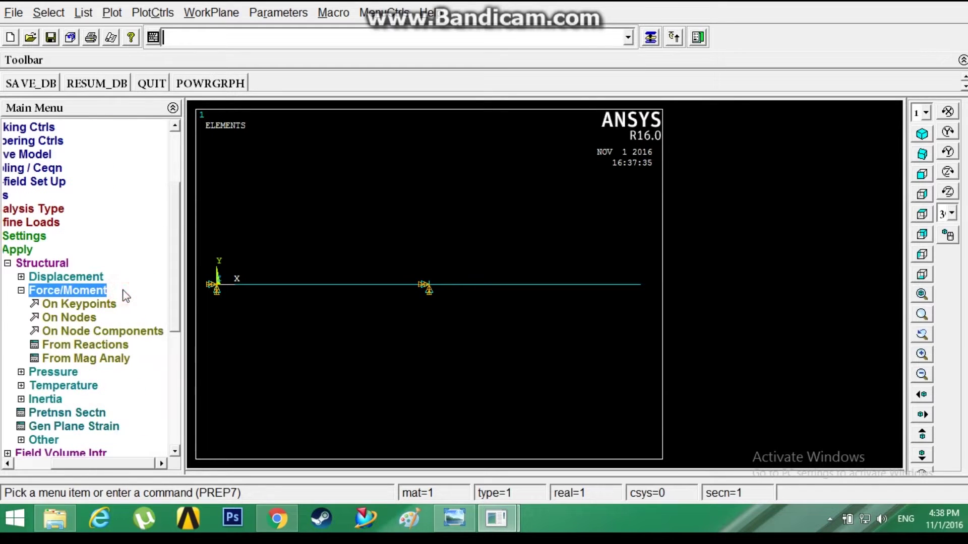
click(101, 305)
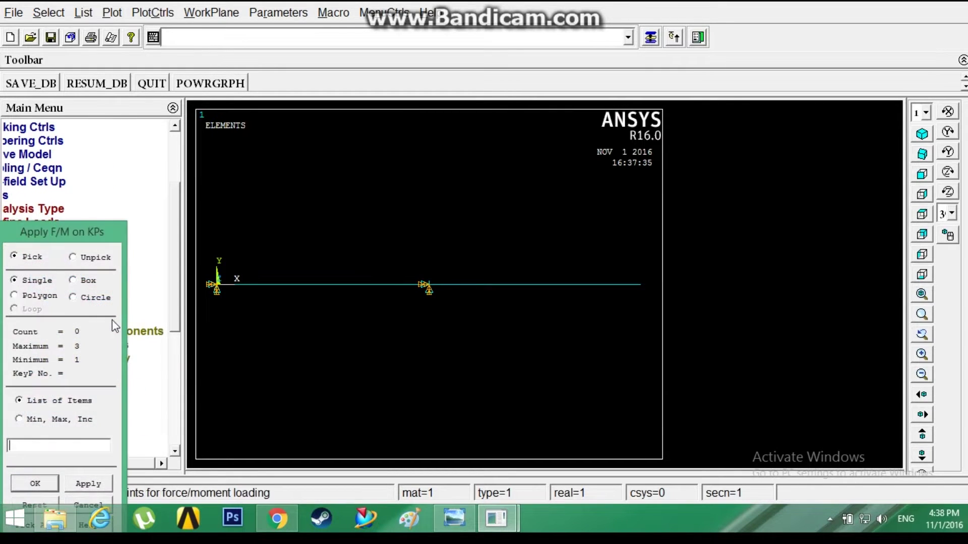
click(423, 304)
click(633, 302)
click(51, 479)
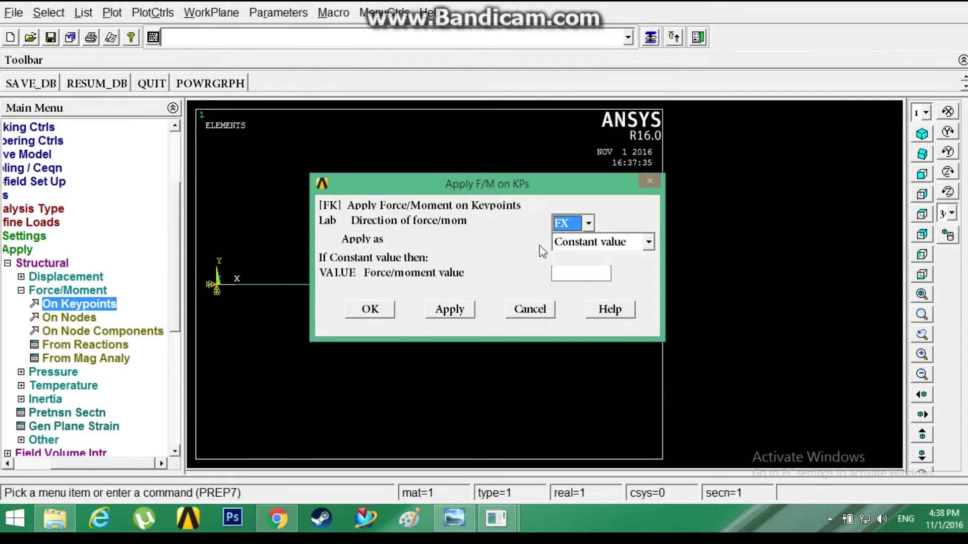
click(588, 224)
click(567, 257)
click(571, 268)
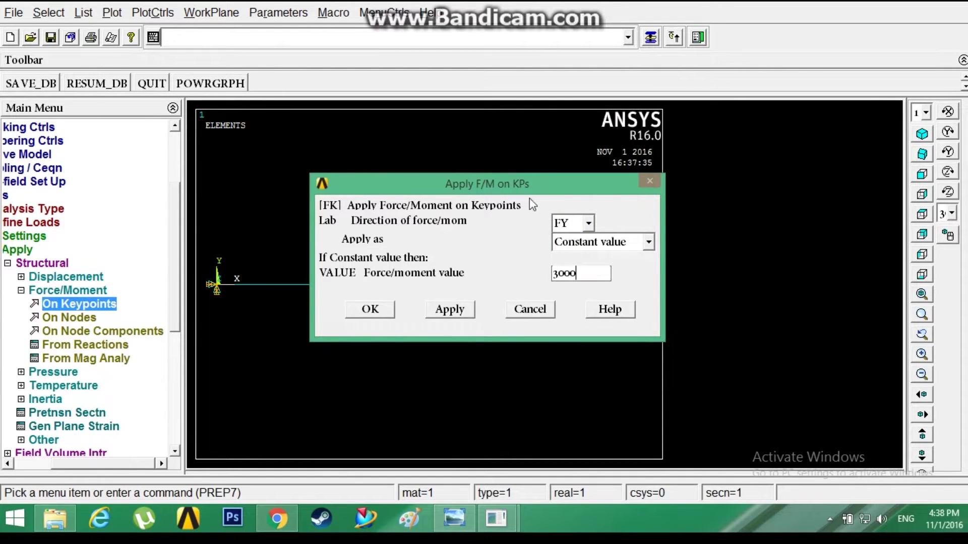
drag(527, 184, 567, 95)
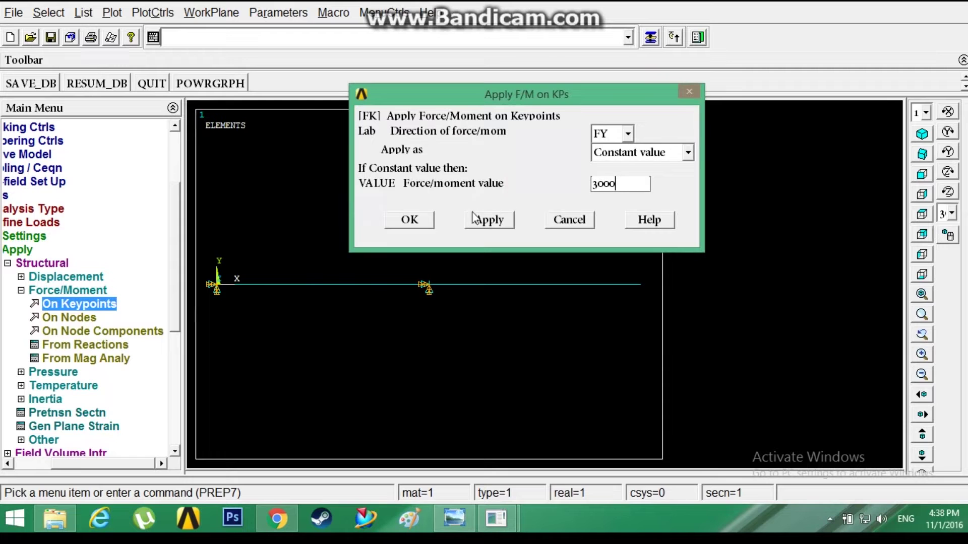
click(586, 220)
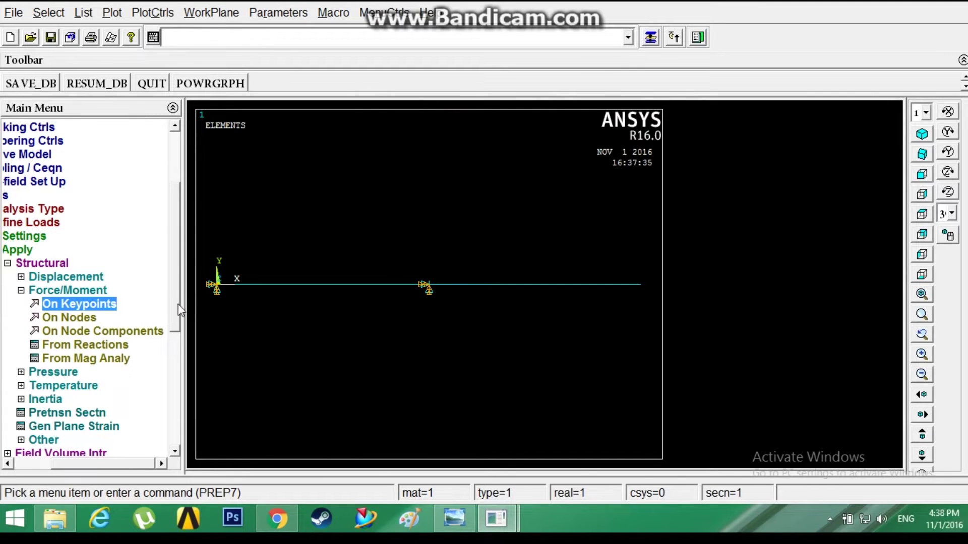
click(7, 263)
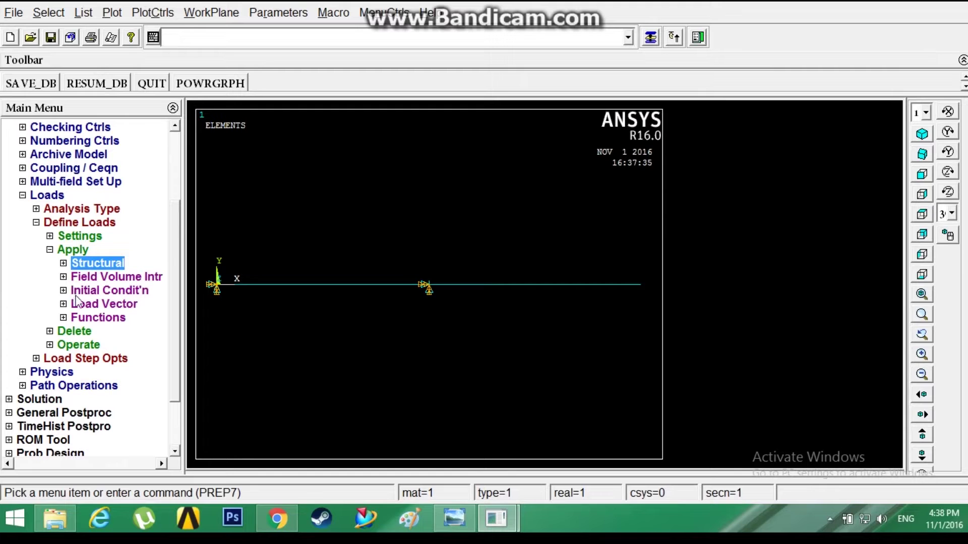
double_click(85, 264)
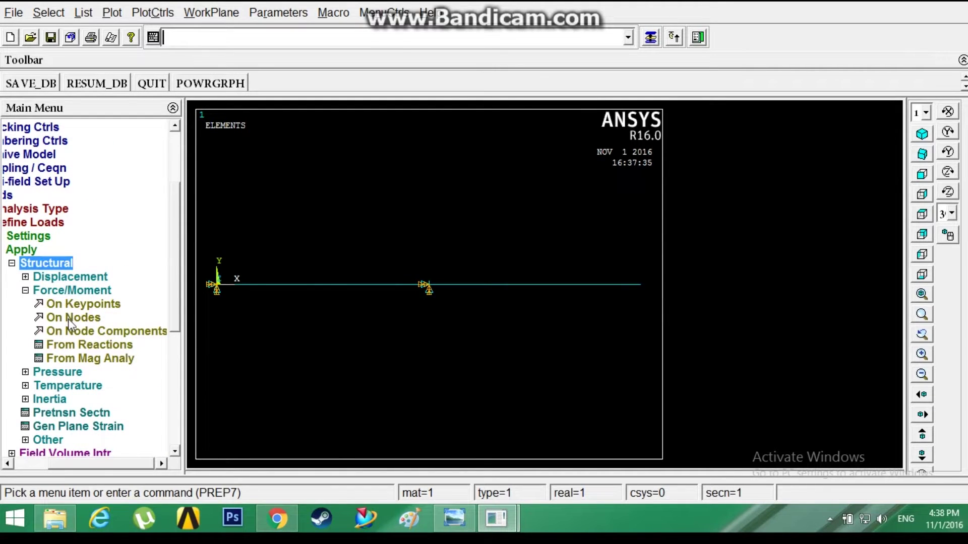
click(65, 347)
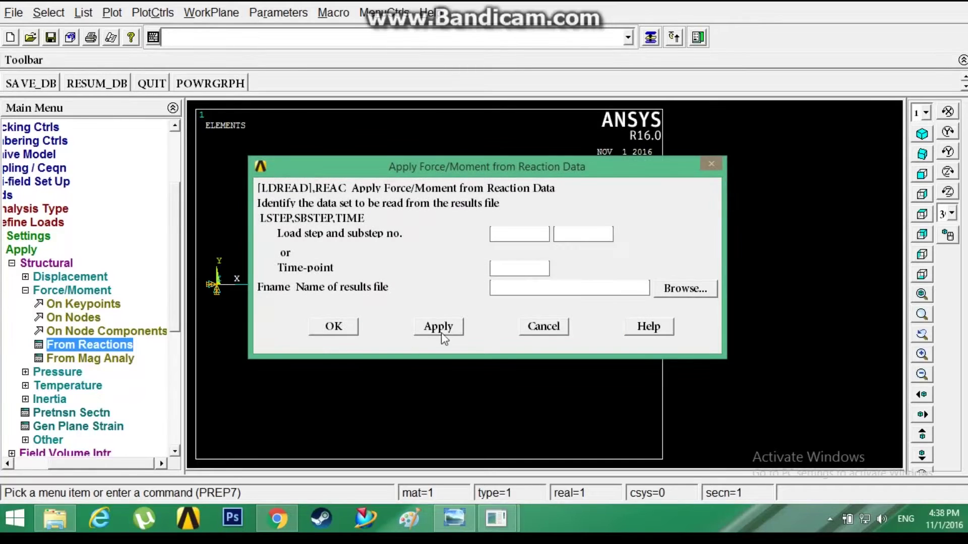
click(528, 326)
Start a pressure load on beams and box-select the elements between the mid-span support and the free end.
double_click(28, 291)
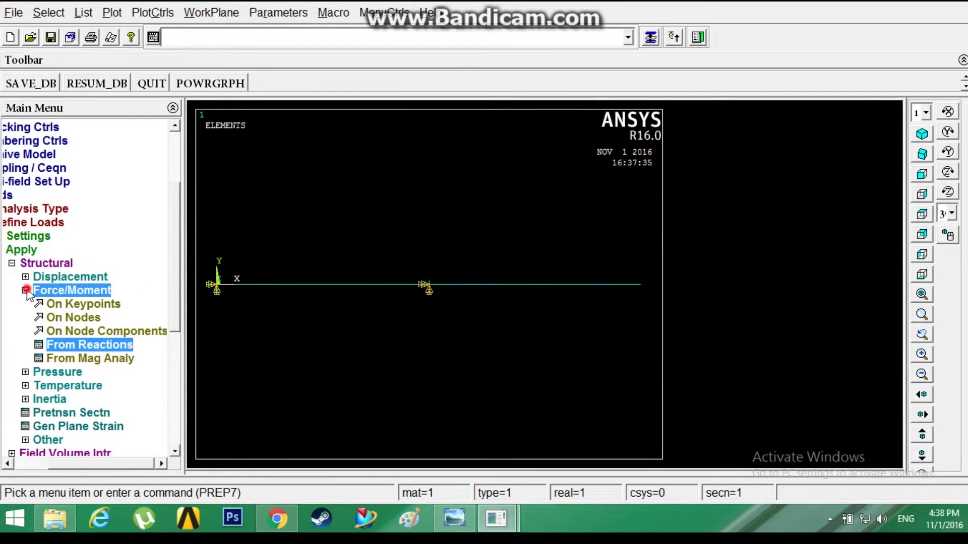
double_click(82, 302)
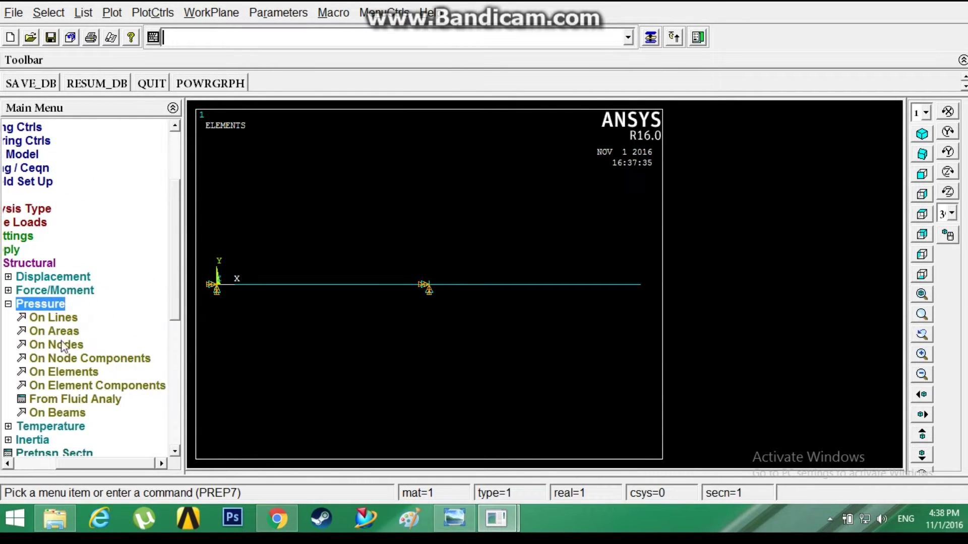
click(70, 415)
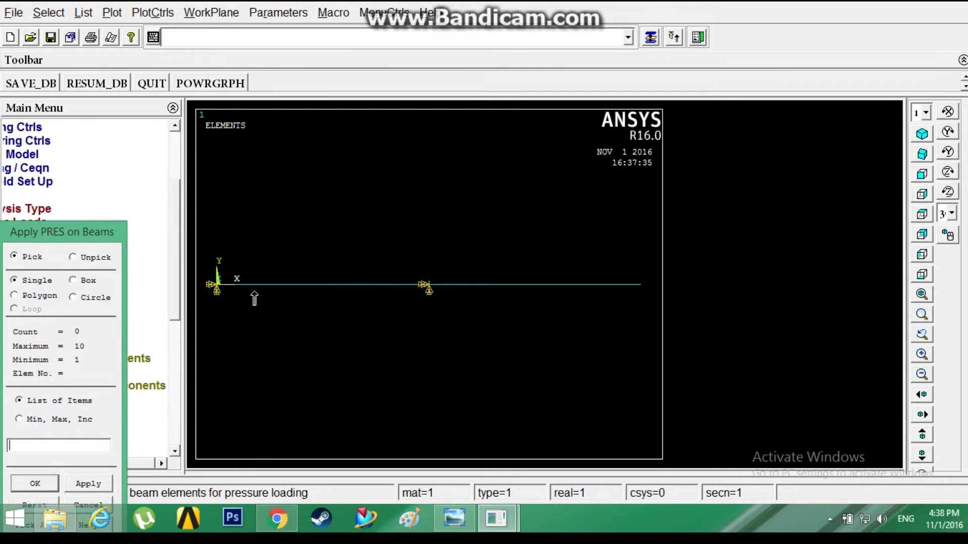
drag(102, 239, 140, 132)
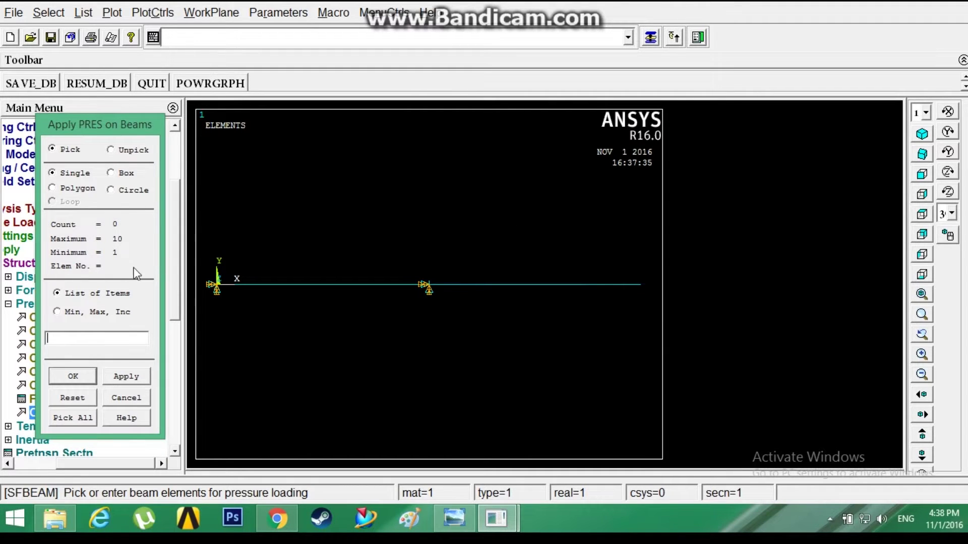
click(111, 173)
drag(443, 346, 655, 347)
click(76, 375)
Apply pressure to the selected beam elements with load key 2 and a value of 3000 at both node I and node J.
drag(559, 172, 551, 171)
click(566, 169)
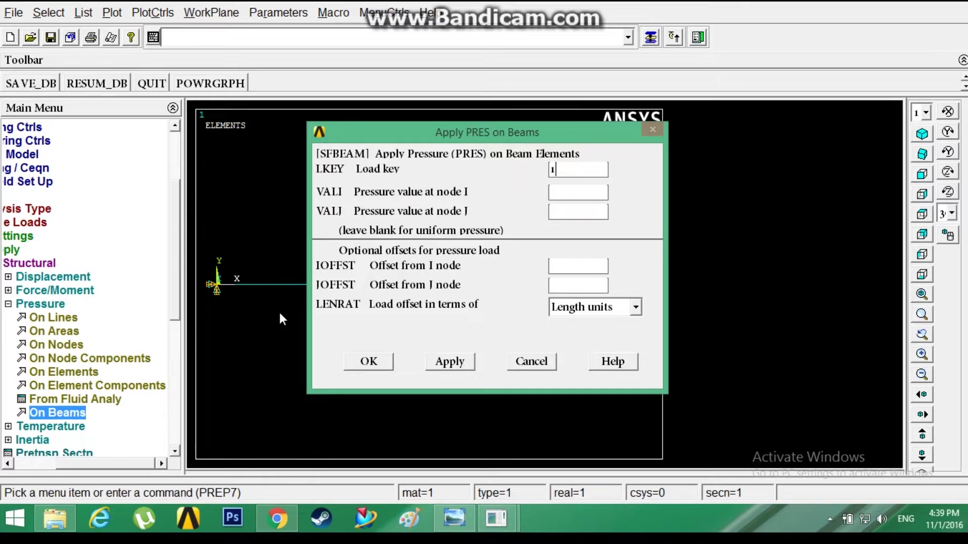
click(557, 169)
text(2)
click(563, 194)
text(3000)
click(579, 218)
text(3000)
double_click(576, 192)
click(575, 214)
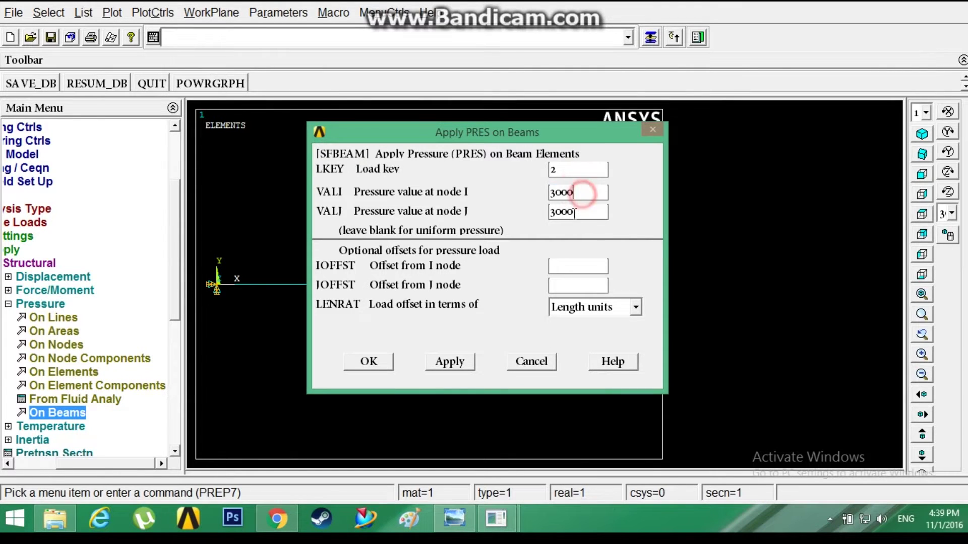
double_click(577, 214)
click(583, 211)
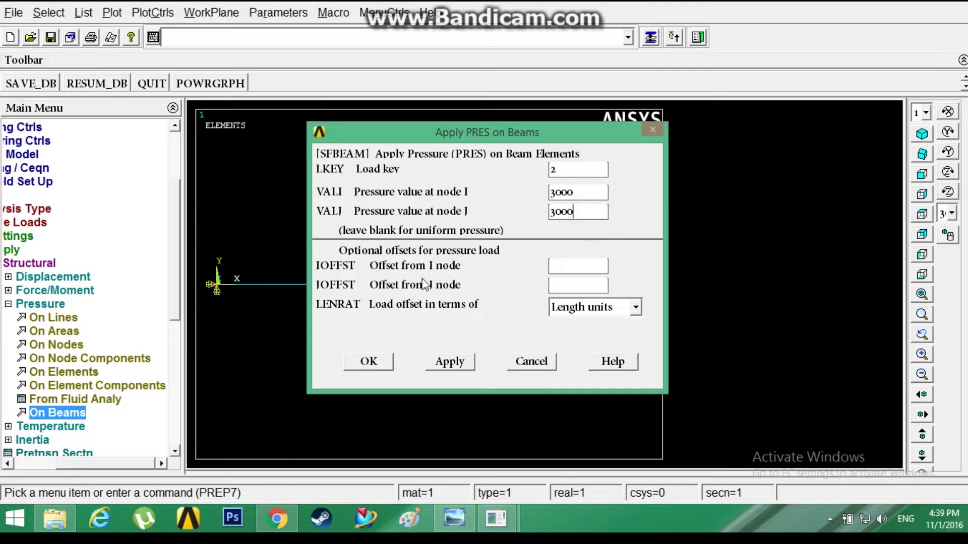
click(374, 362)
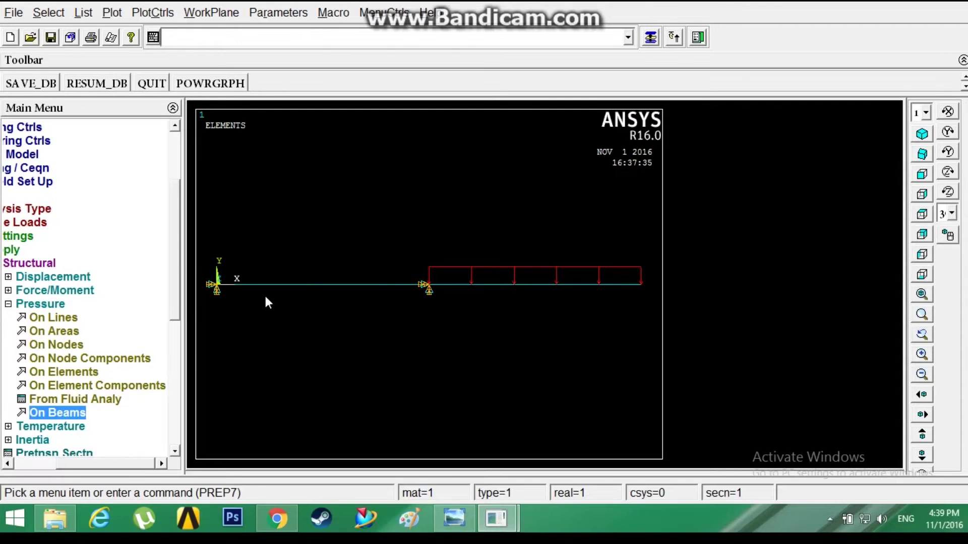
Solve the current load step and close the solution note and status window.
drag(111, 462, 77, 472)
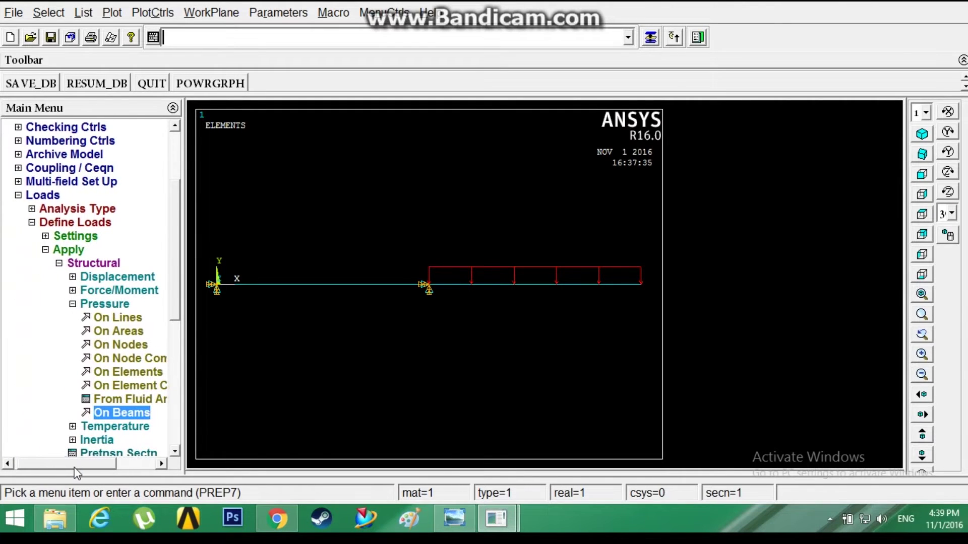
click(60, 264)
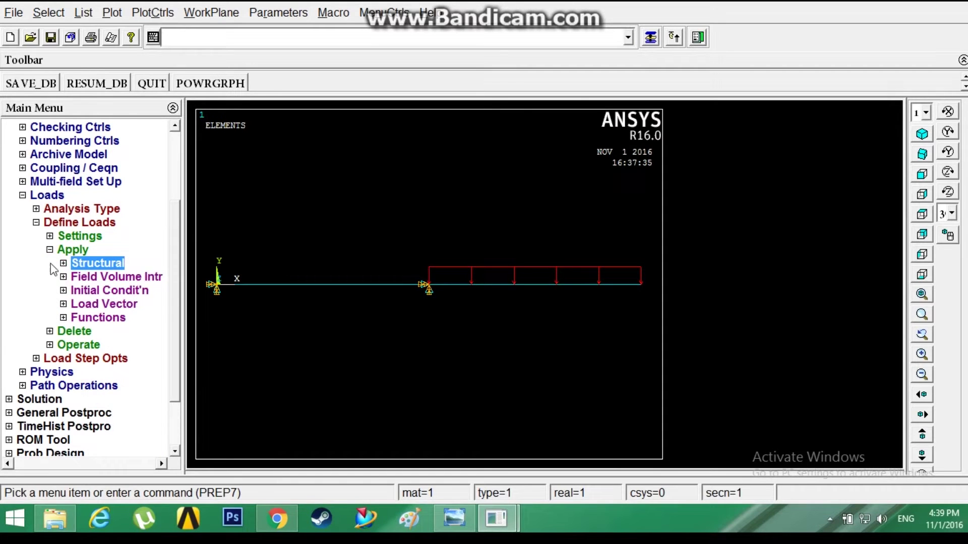
click(50, 250)
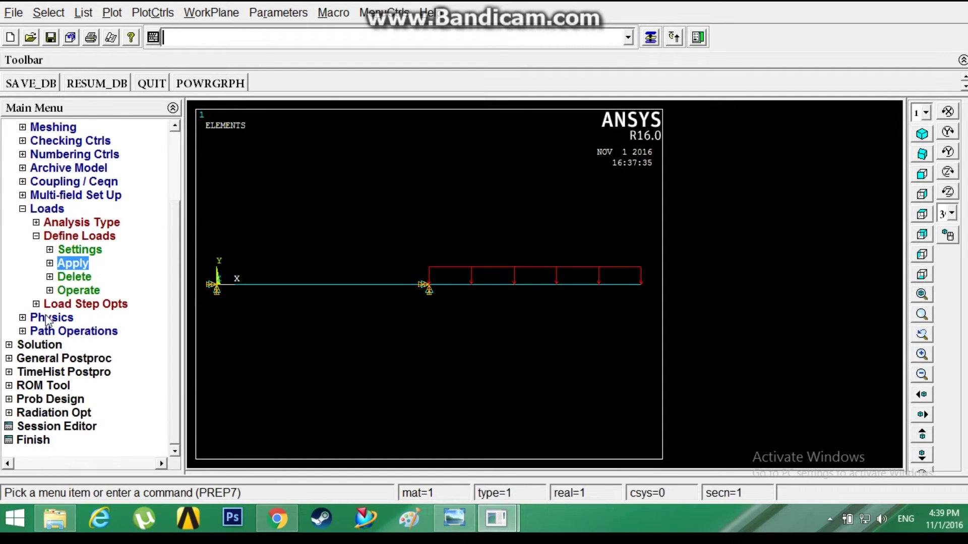
click(34, 346)
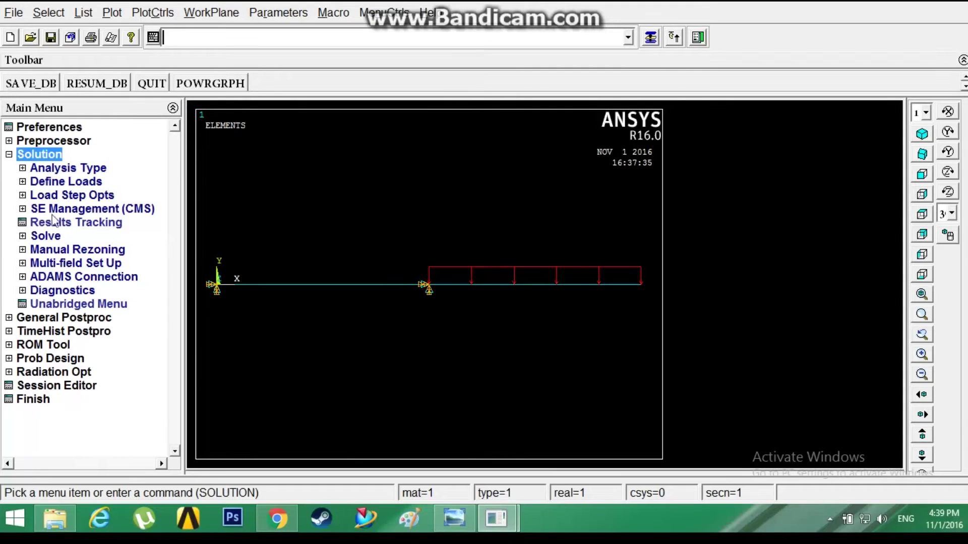
click(51, 237)
click(70, 251)
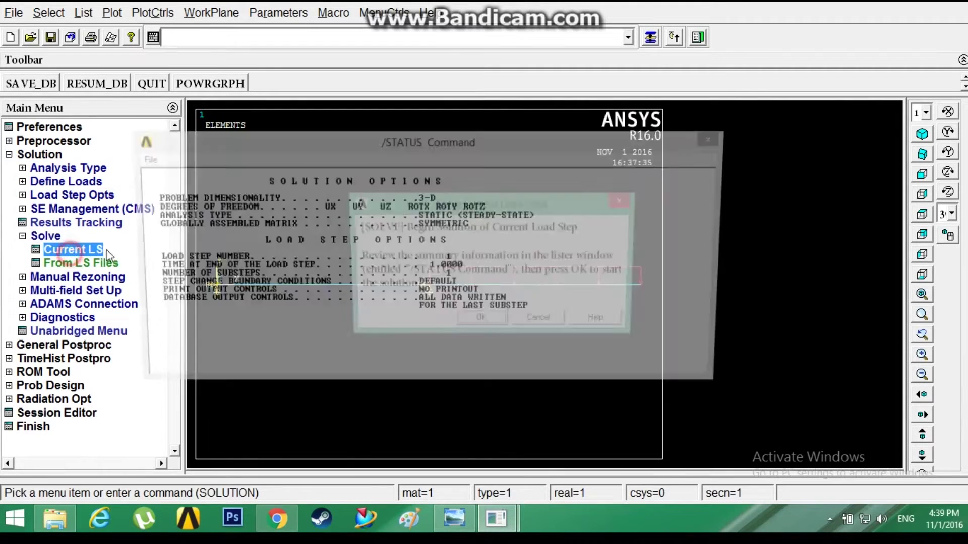
click(491, 317)
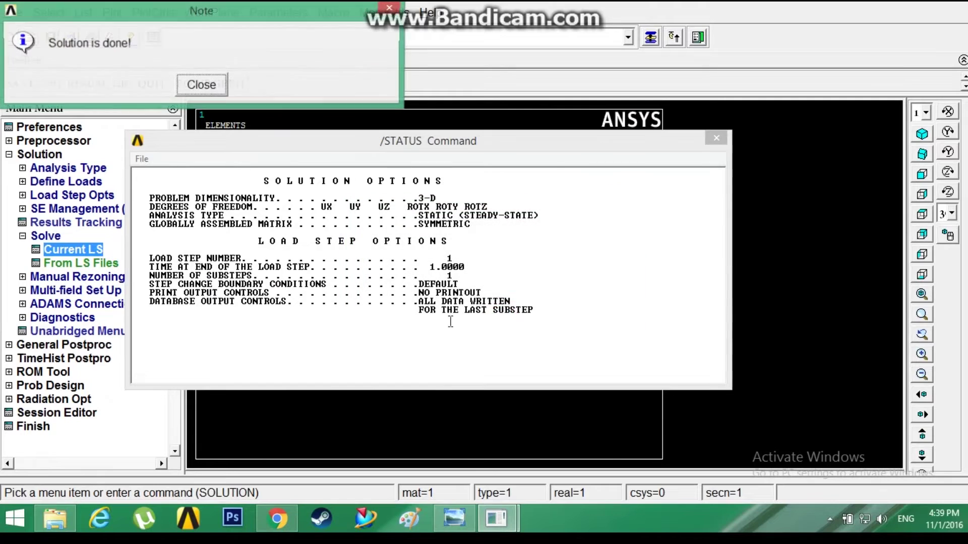
click(222, 90)
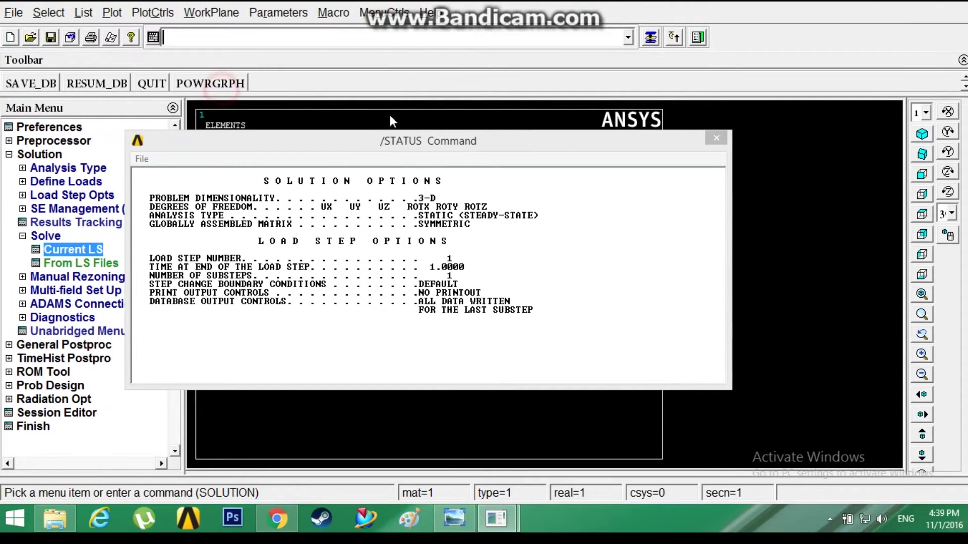
click(714, 138)
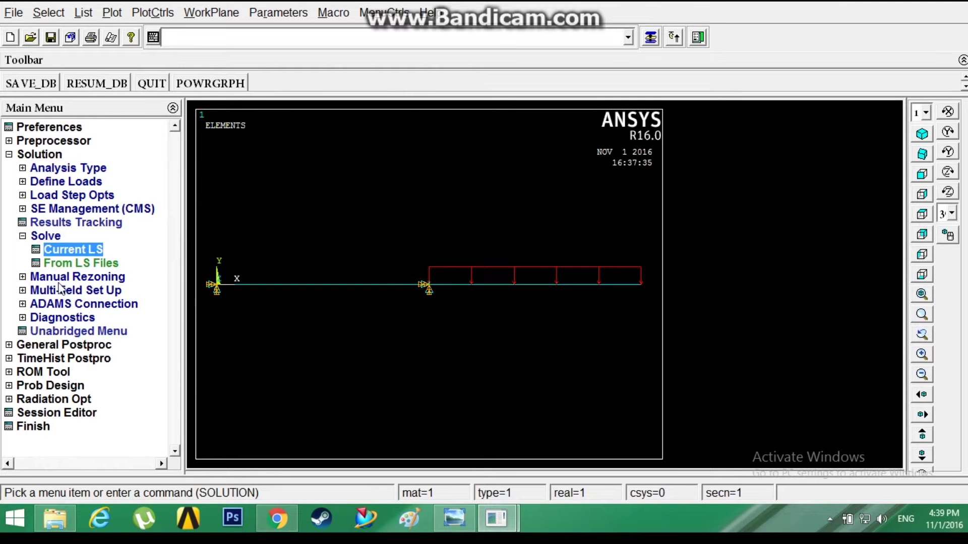
Plot the beam's deformed shape together with the undeformed shape.
click(31, 346)
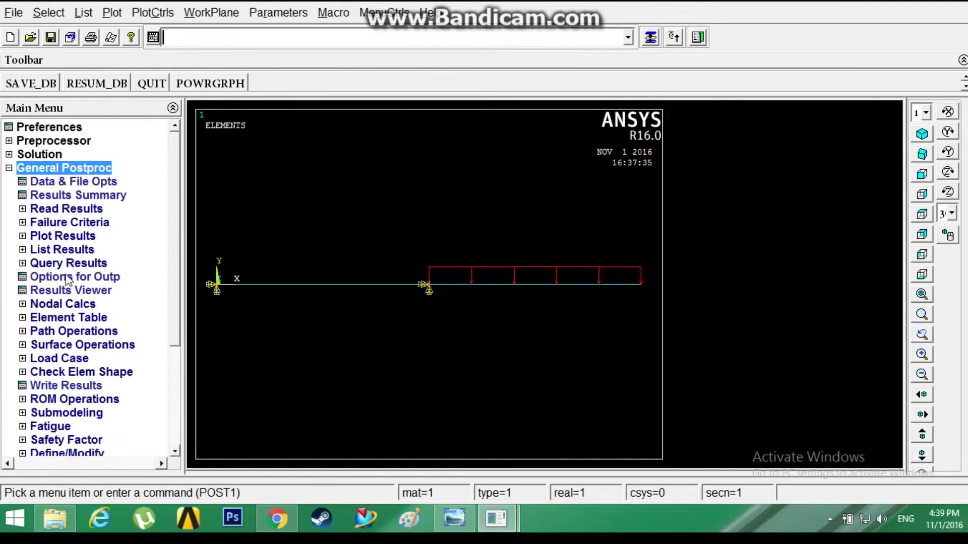
click(78, 236)
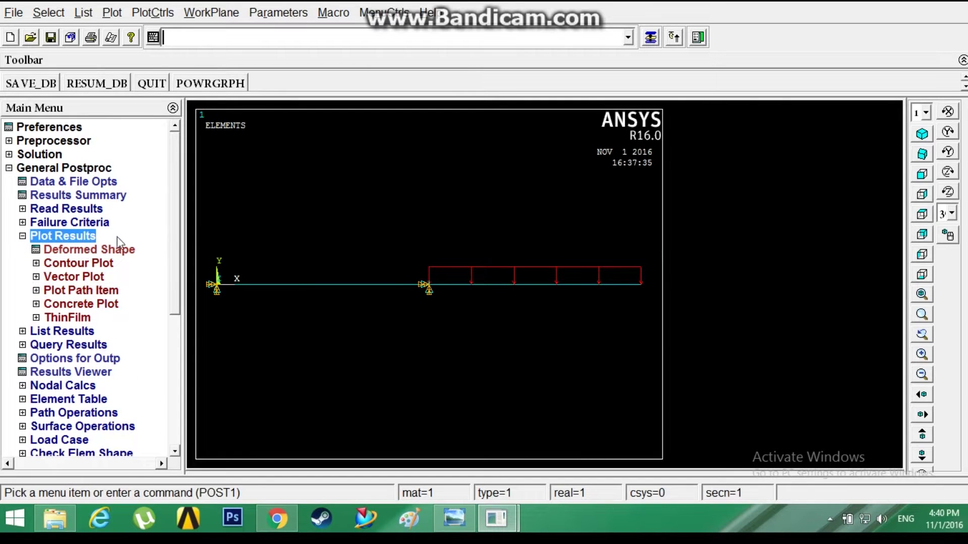
click(101, 249)
click(563, 249)
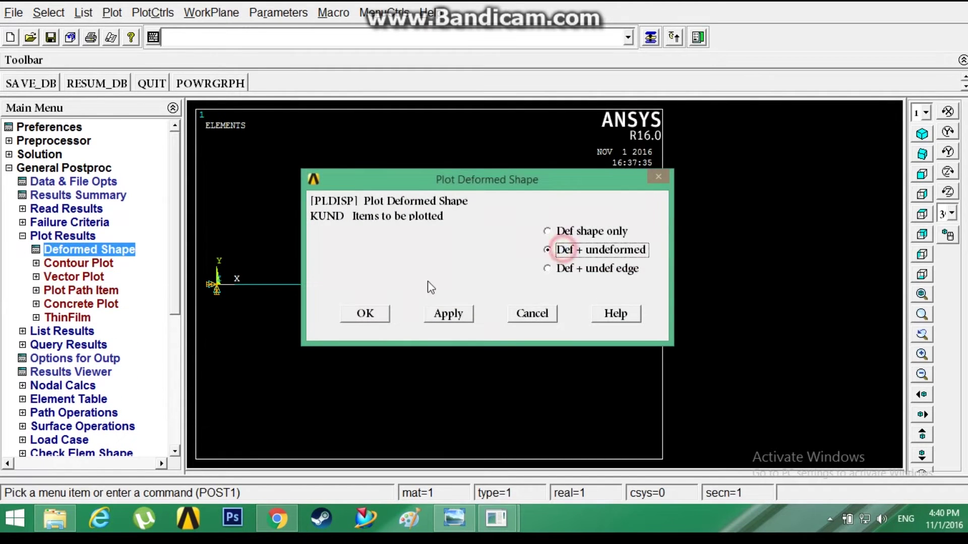
click(371, 313)
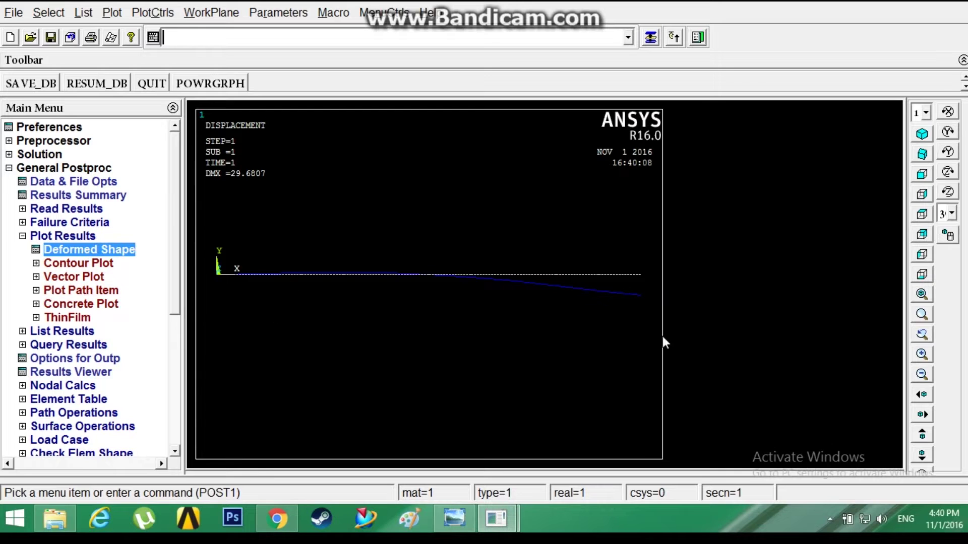
Plot the nodal solution contour of the displacement vector sum.
click(98, 262)
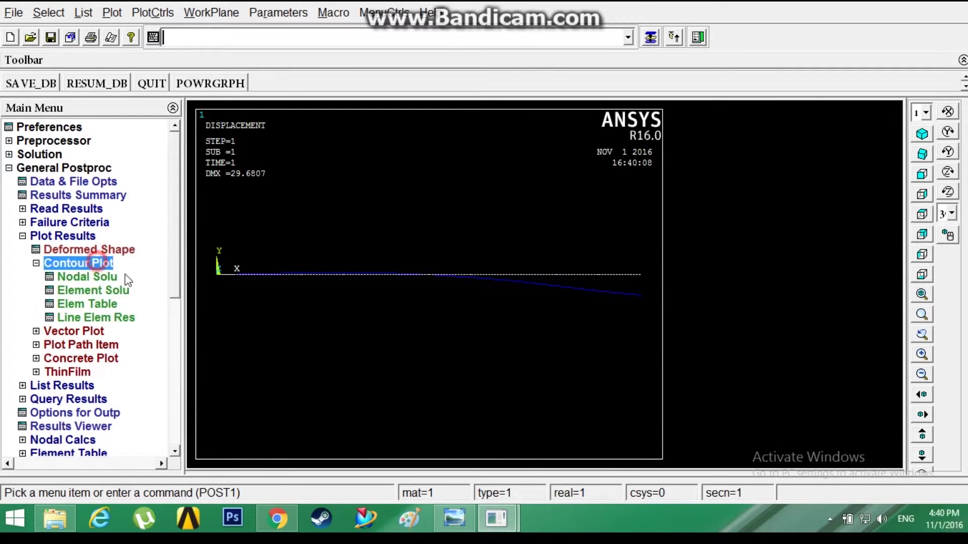
click(95, 276)
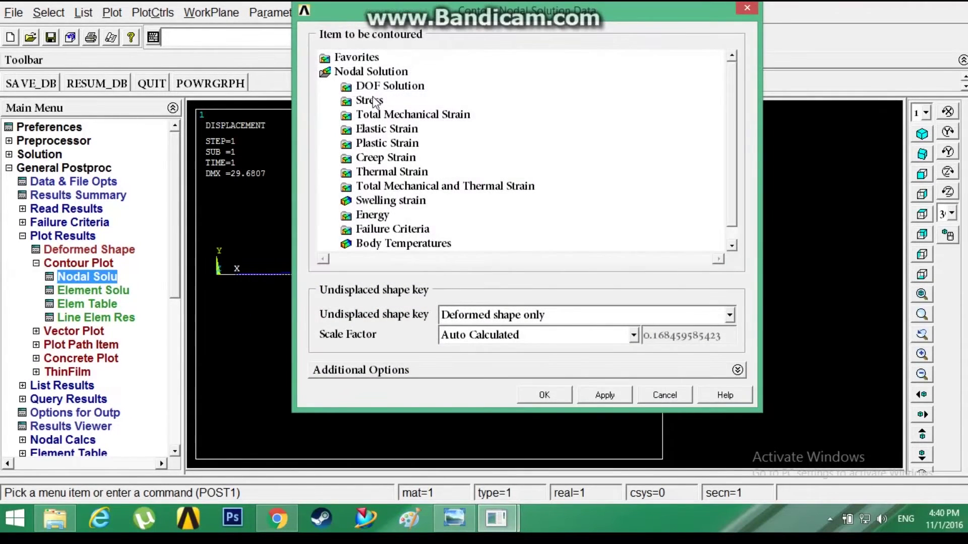
double_click(388, 87)
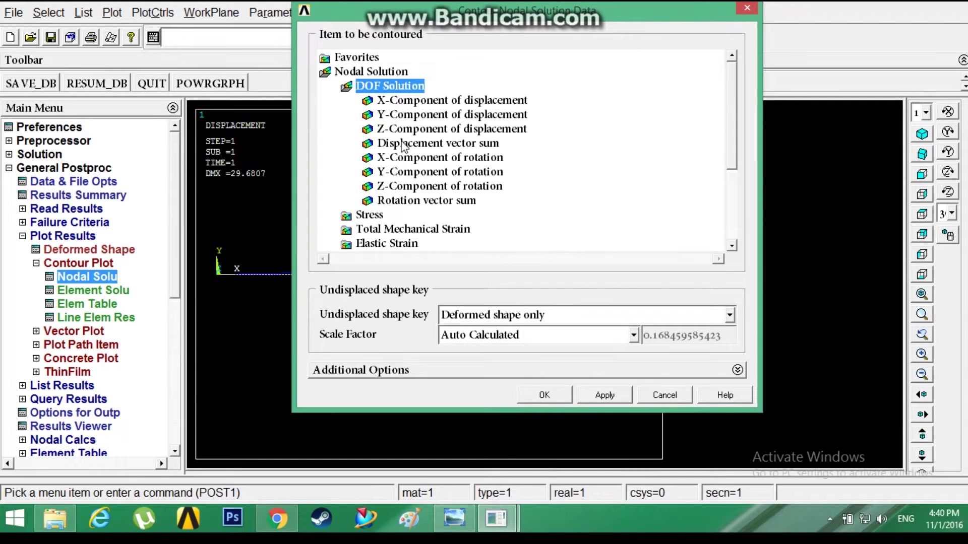
click(403, 145)
click(422, 115)
click(418, 143)
click(421, 115)
click(418, 143)
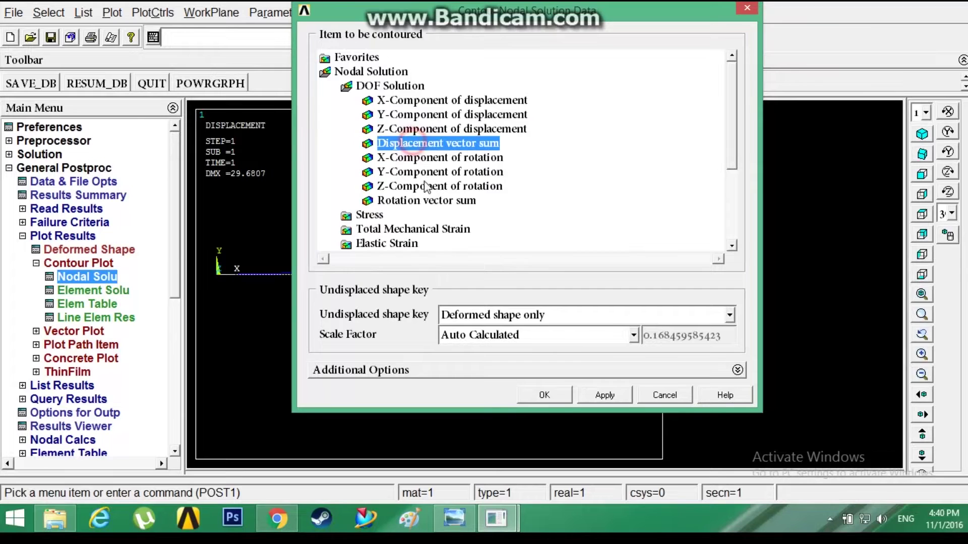
click(549, 395)
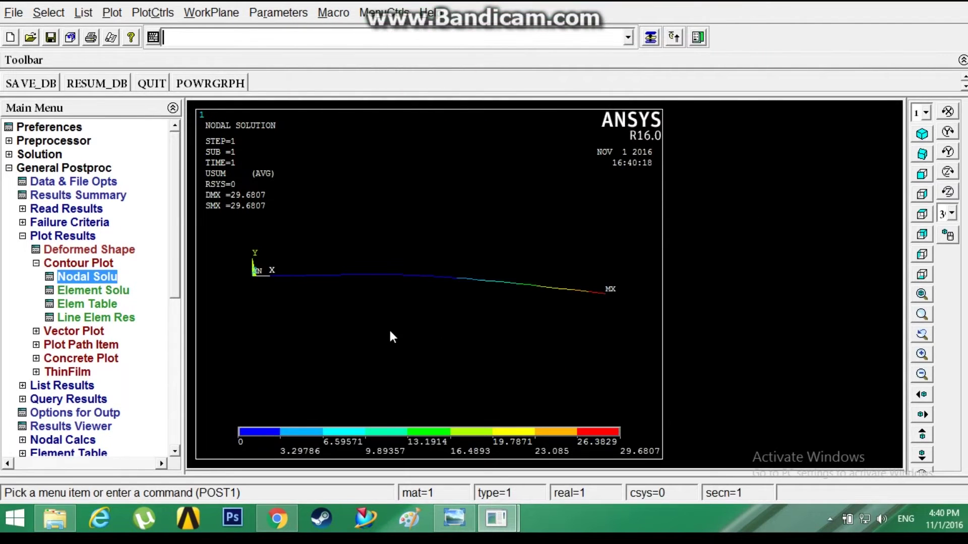
Plot the element solution contour of the Y-component of stress.
click(63, 291)
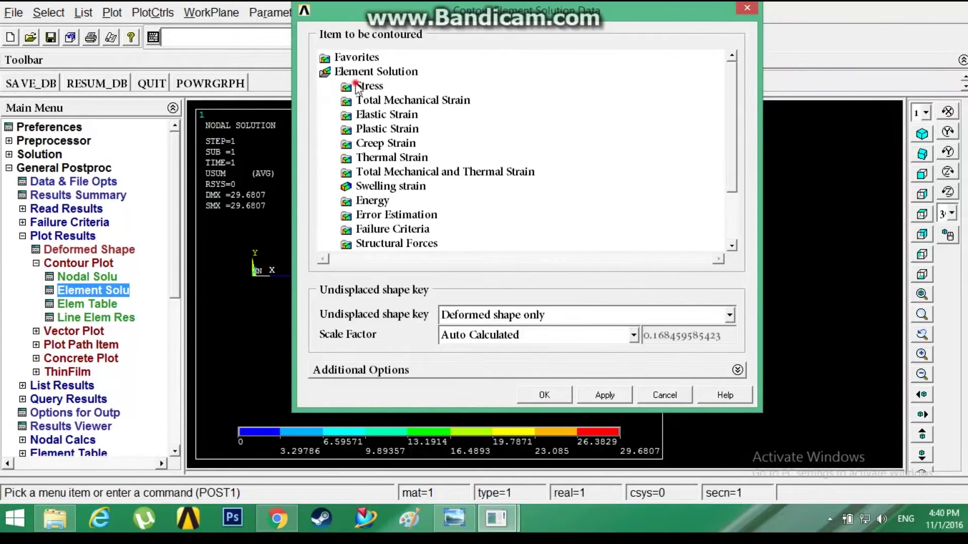
click(358, 87)
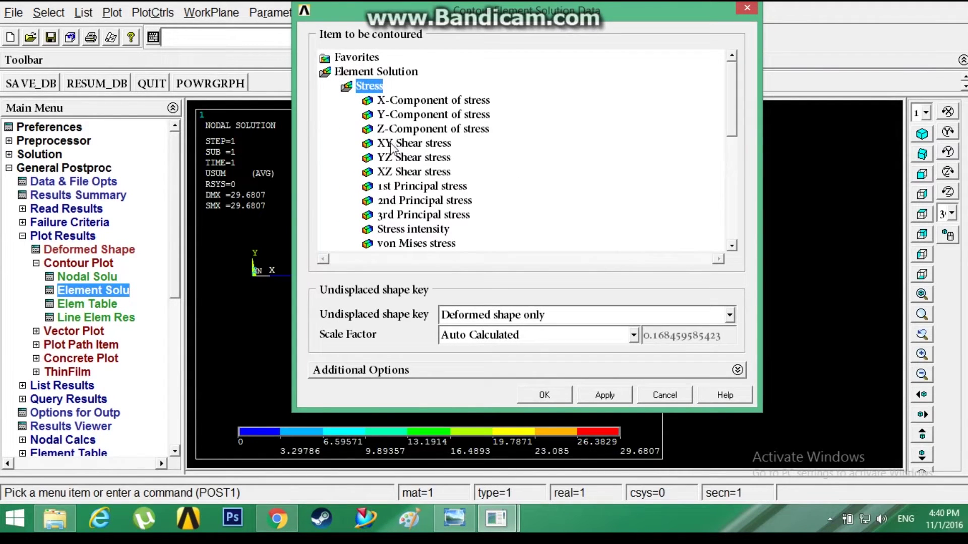
click(395, 114)
click(554, 396)
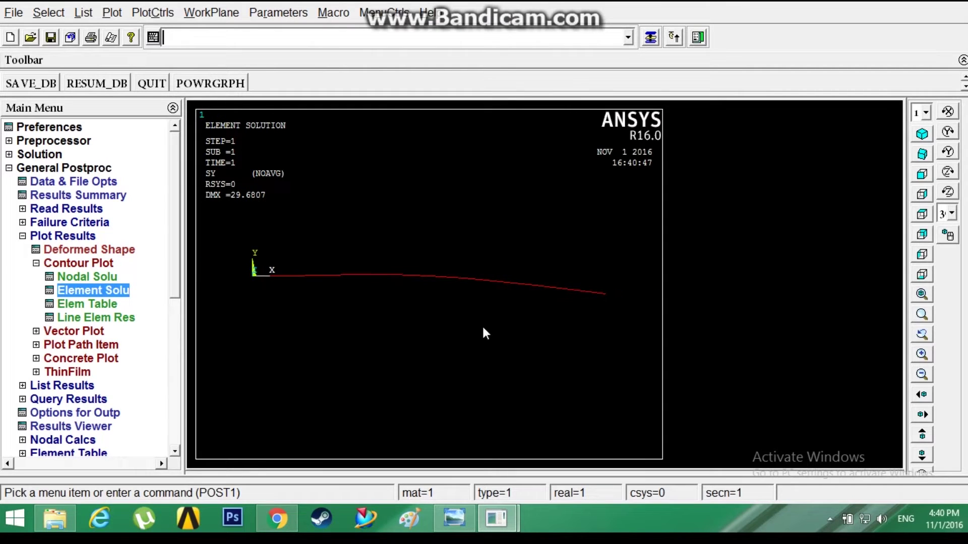
Define an element table item labelled "stress" by sequence number with LS, 1.
click(23, 236)
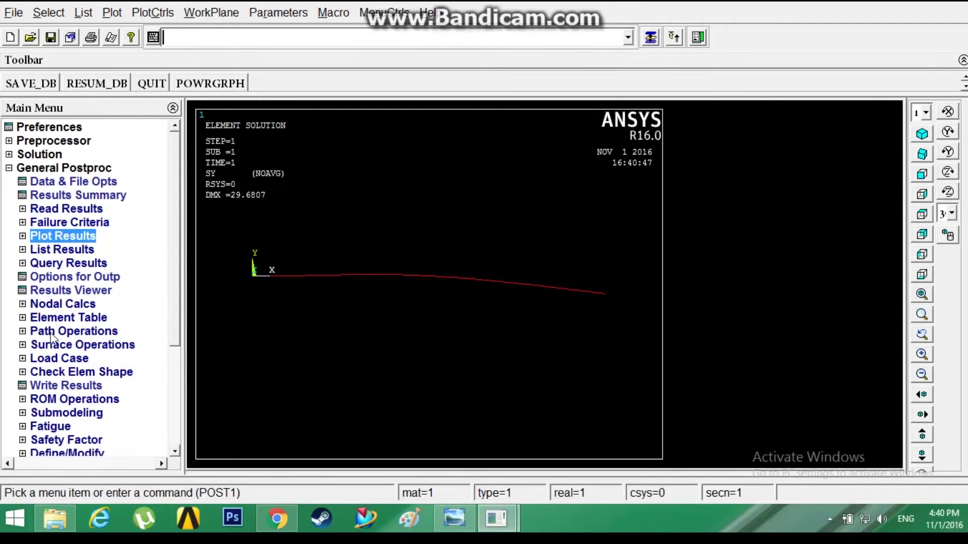
click(68, 317)
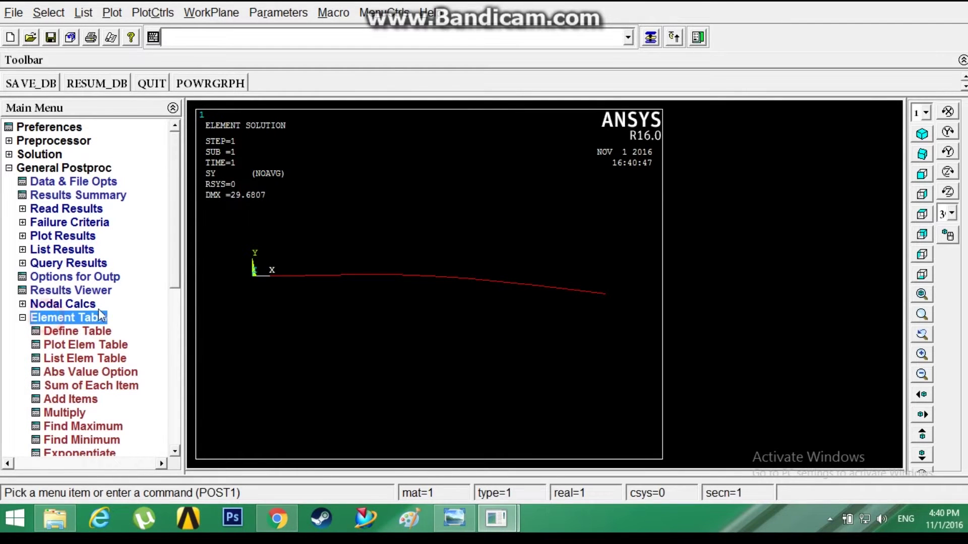
click(91, 332)
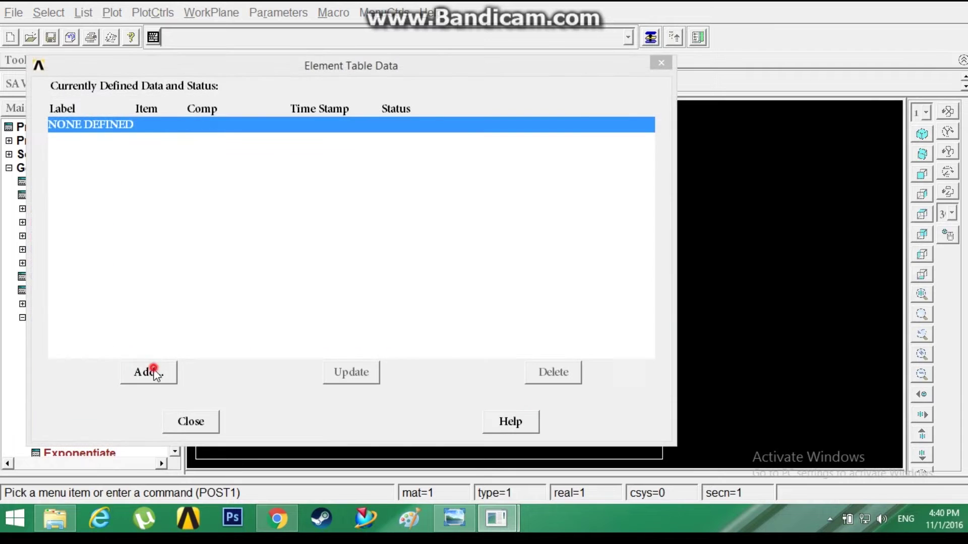
click(153, 373)
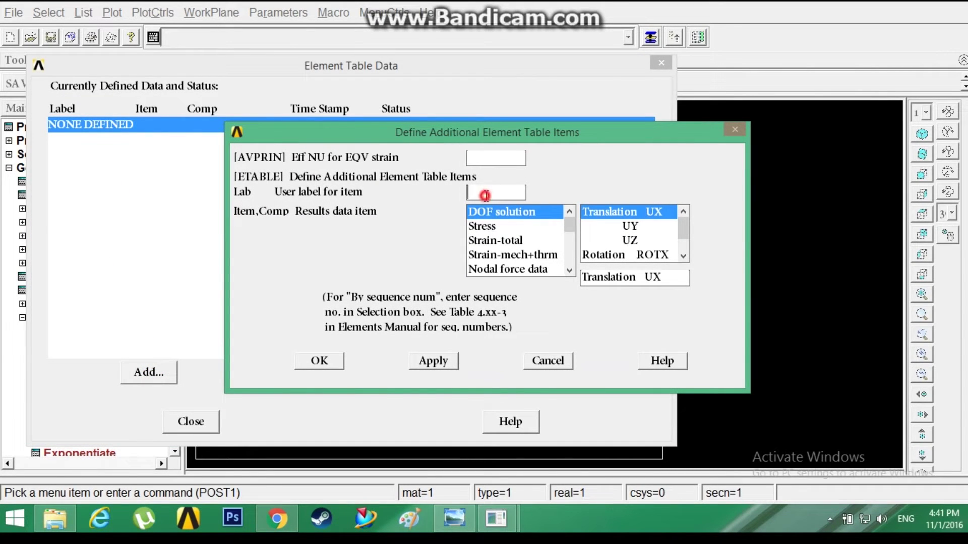
text(stress)
scroll(569, 222, down, 3)
click(555, 269)
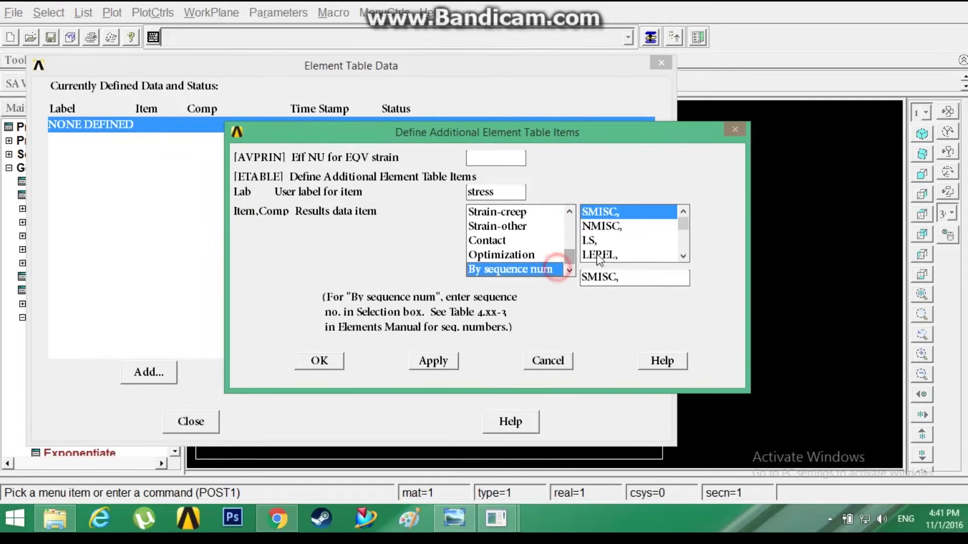
click(590, 241)
click(623, 277)
text(1)
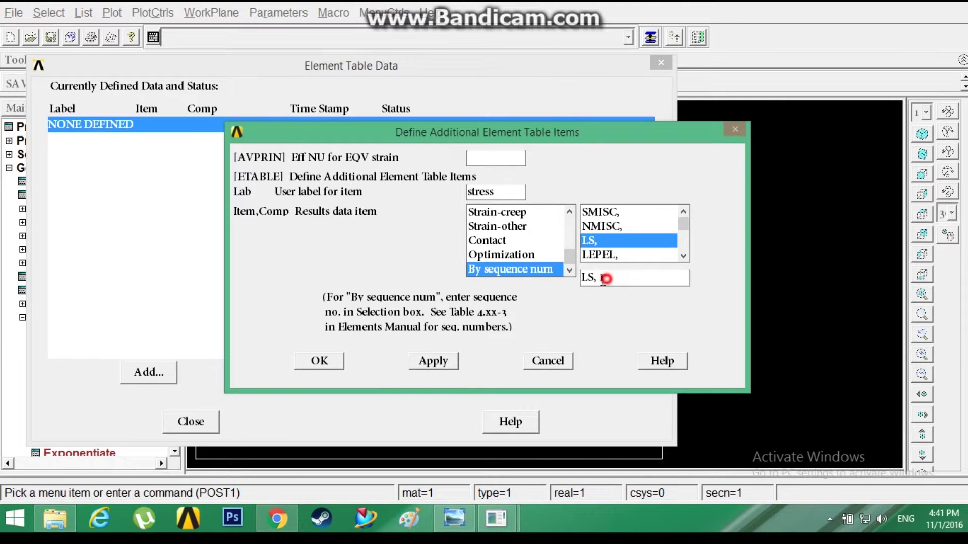
click(427, 362)
Define an element table item labelled "strain" by sequence number with LEPEL, 2.
click(499, 194)
text(atr)
drag(570, 225, 569, 255)
click(548, 270)
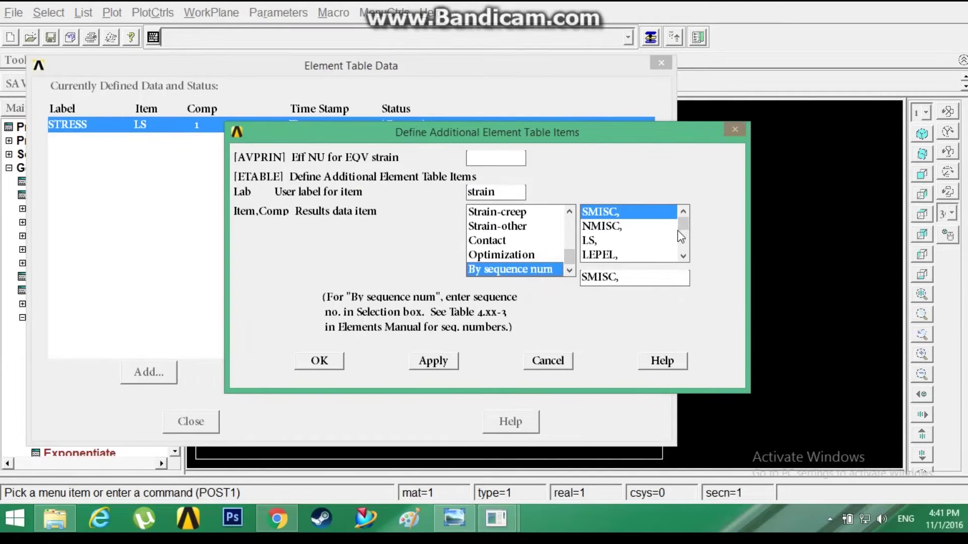
click(610, 255)
click(636, 278)
text(2)
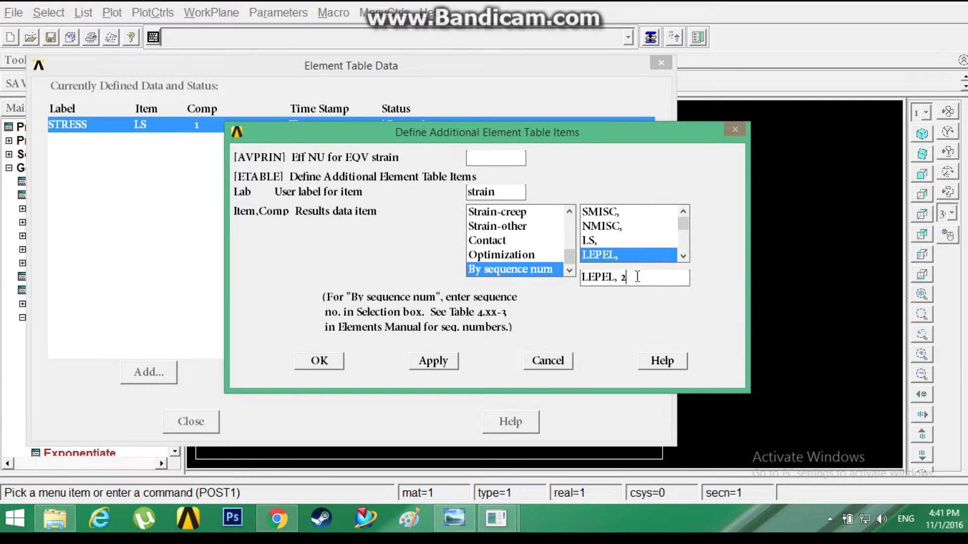
click(424, 367)
Label a new element table item SFZ and set its results data to SMISC by sequence number.
click(492, 193)
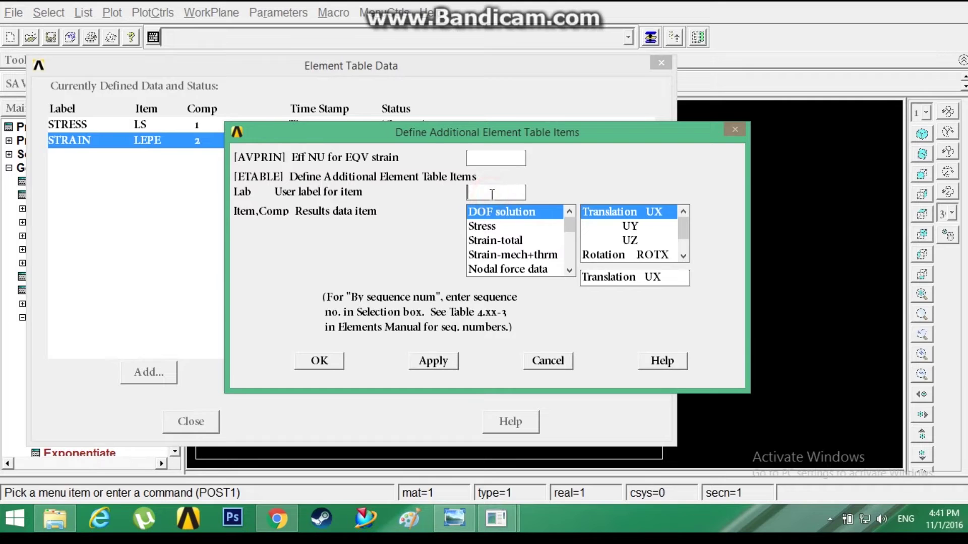
drag(572, 225, 569, 256)
click(535, 277)
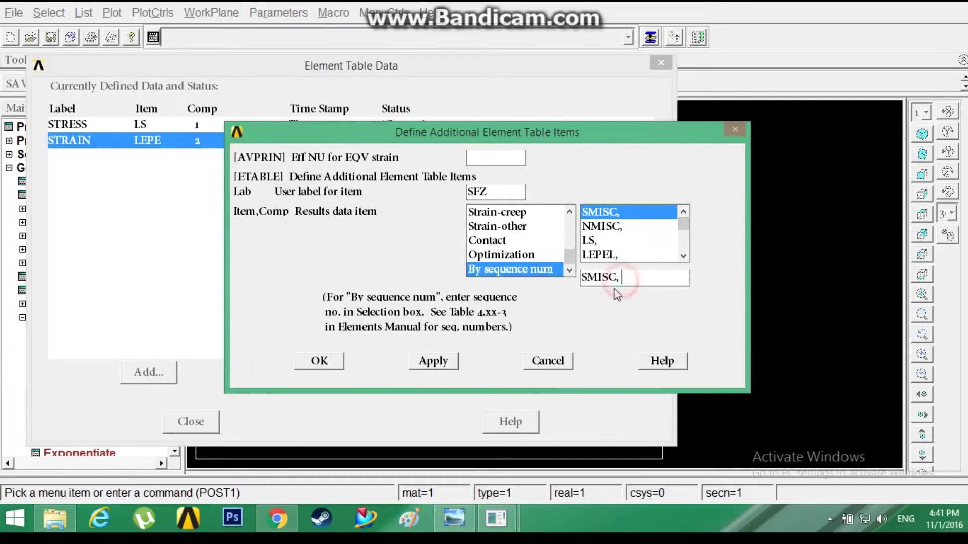
Search the ANSYS help for beam188 and open the BEAM188 element page at the Item and Sequence Numbers table.
click(658, 362)
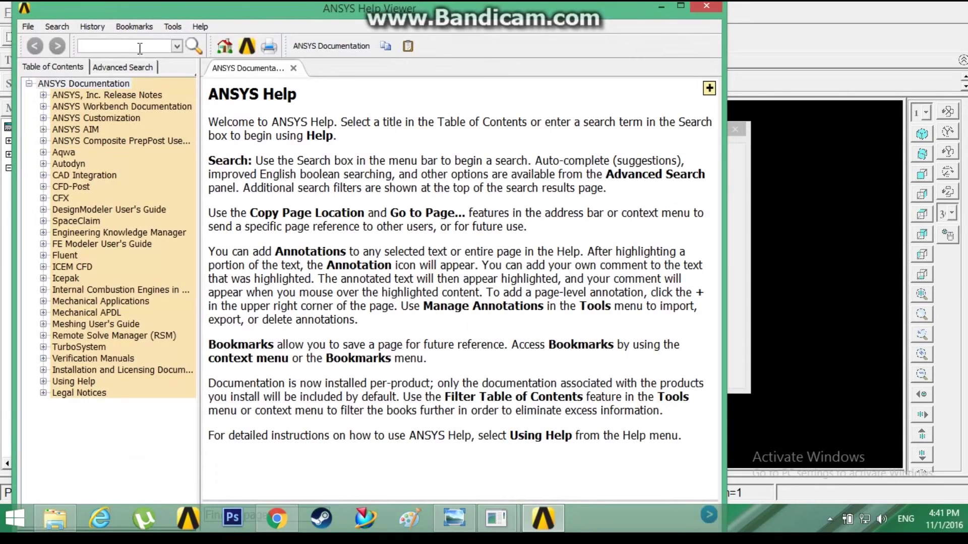
click(139, 48)
text(beam188)
click(194, 46)
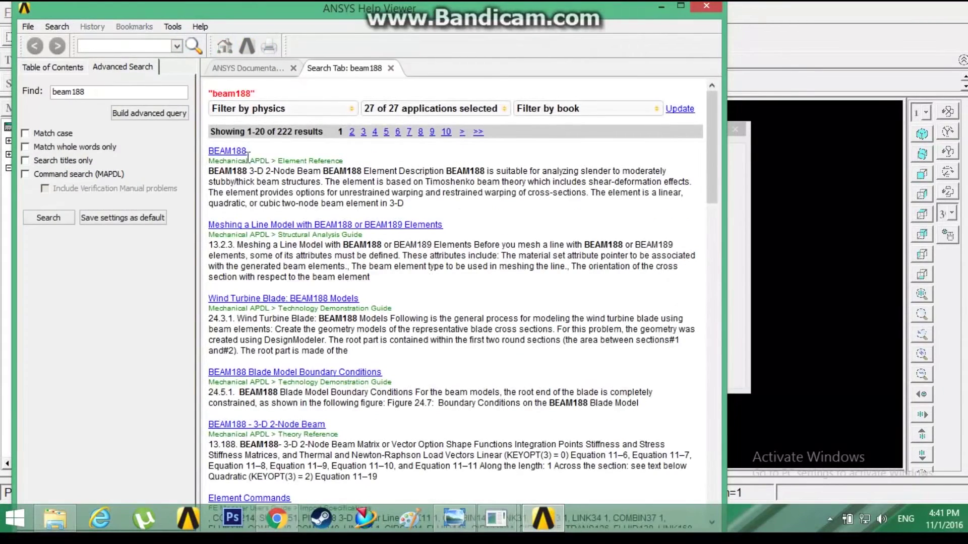
click(235, 151)
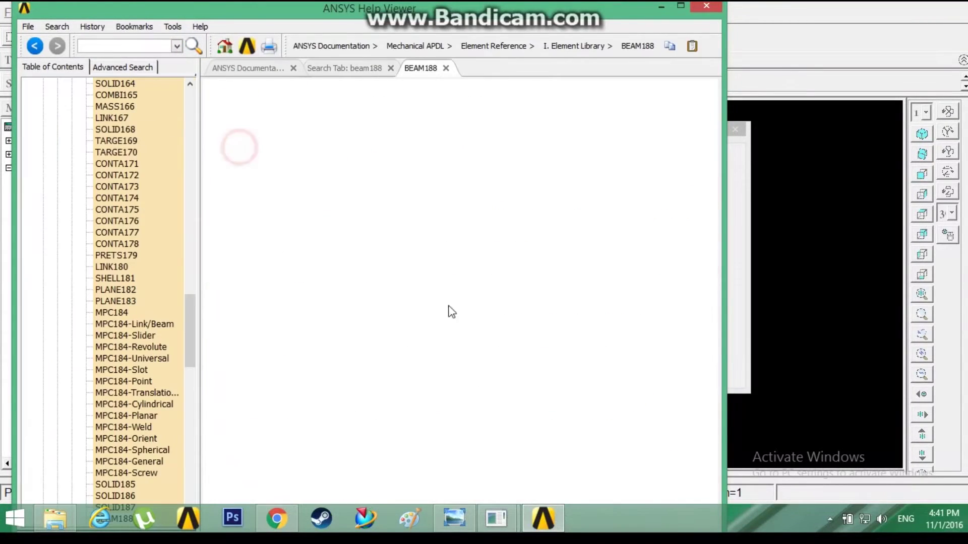
drag(707, 104, 712, 415)
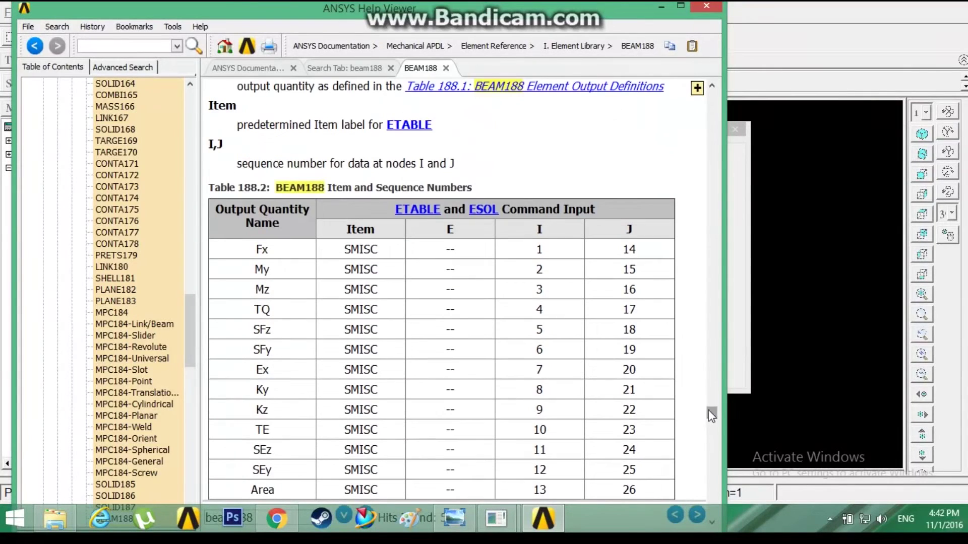
Examine the Mz and SFy rows of Table 188.2 for their SMISC sequence numbers at nodes I and J.
double_click(262, 289)
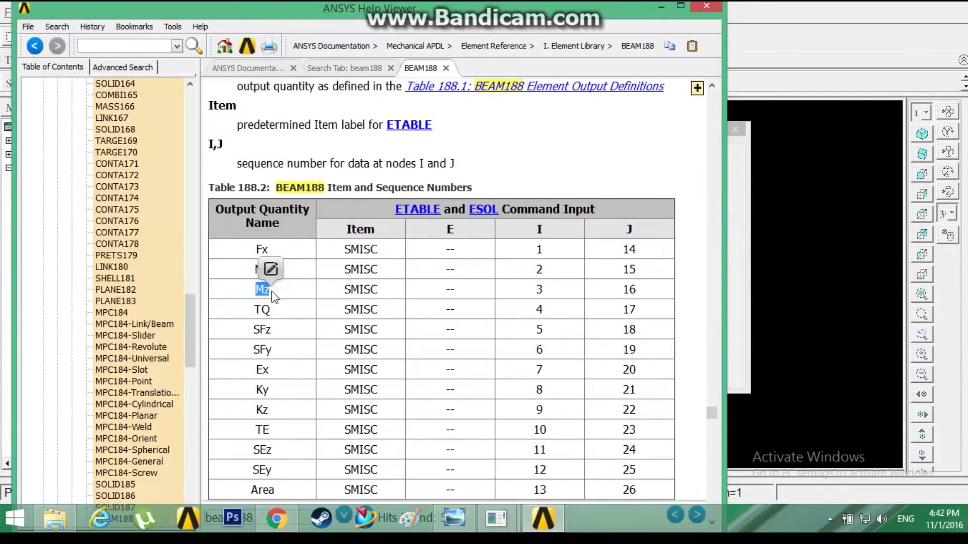
drag(275, 289, 254, 293)
click(254, 293)
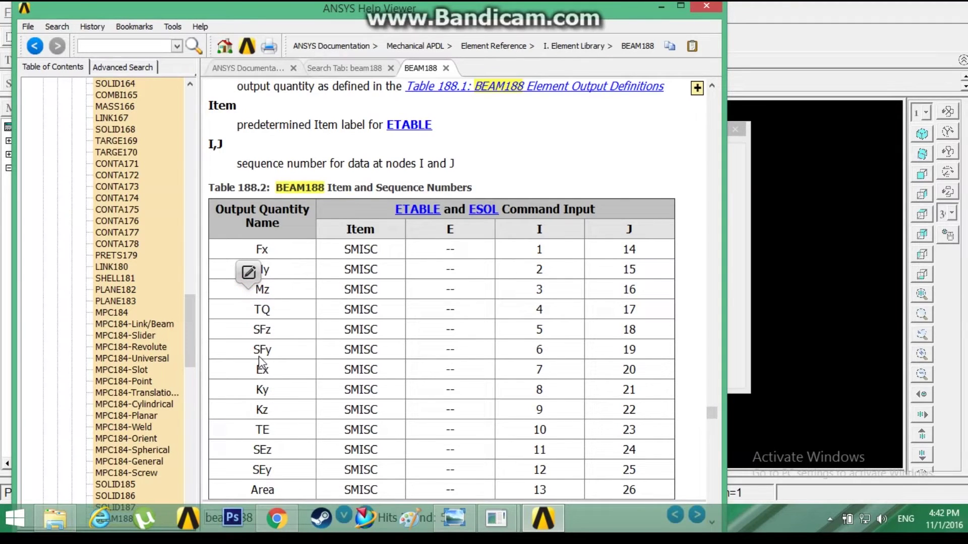
drag(523, 350, 660, 359)
click(660, 359)
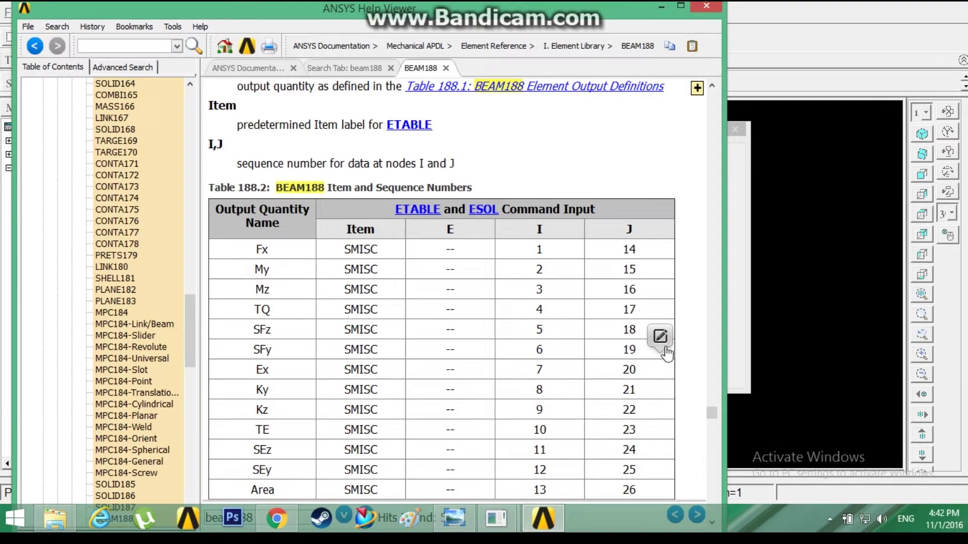
click(692, 271)
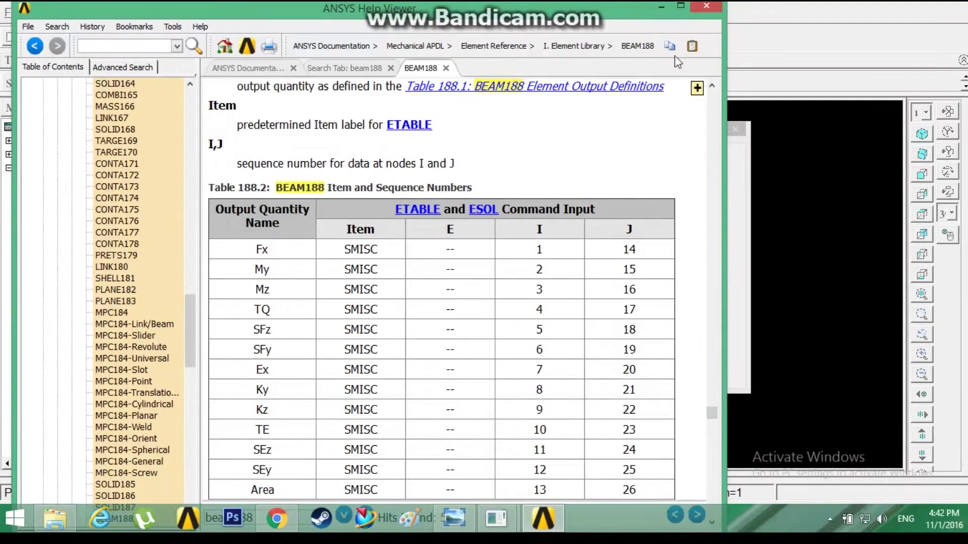
Return to the item definition and add the SFZ item with SMISC, 6.
click(661, 10)
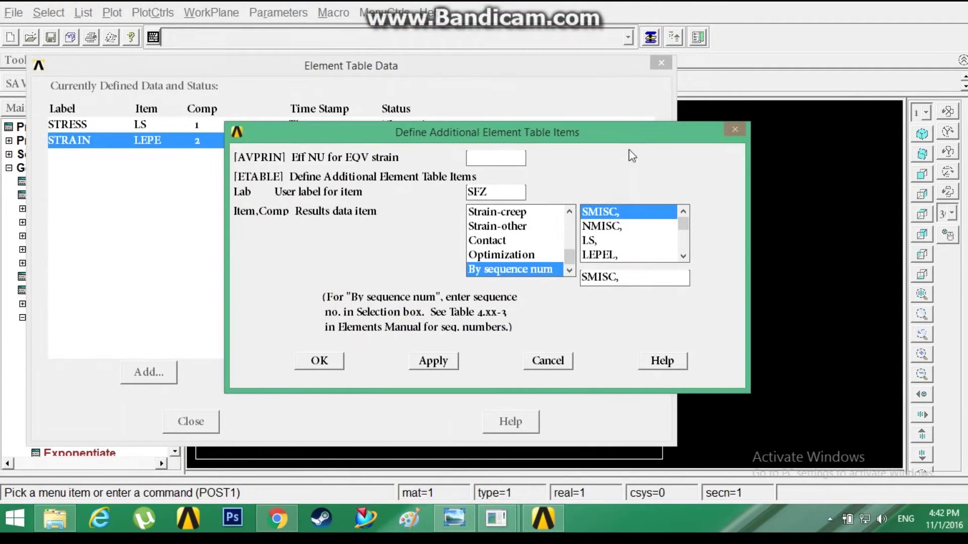
click(626, 277)
click(436, 360)
Define the element table item SFZ by sequence number with SMISC, 19.
double_click(487, 192)
text(S)
drag(569, 225, 569, 277)
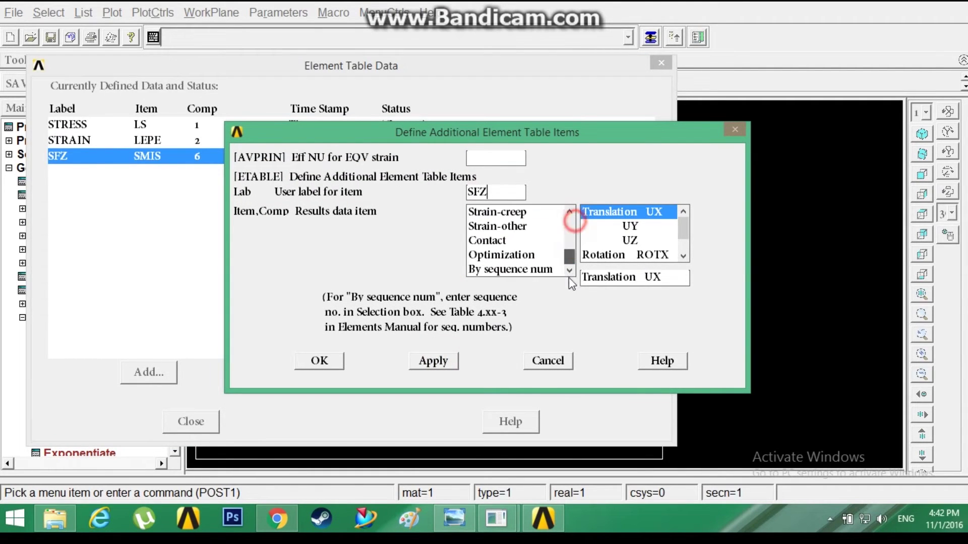
click(510, 269)
click(641, 278)
text(19)
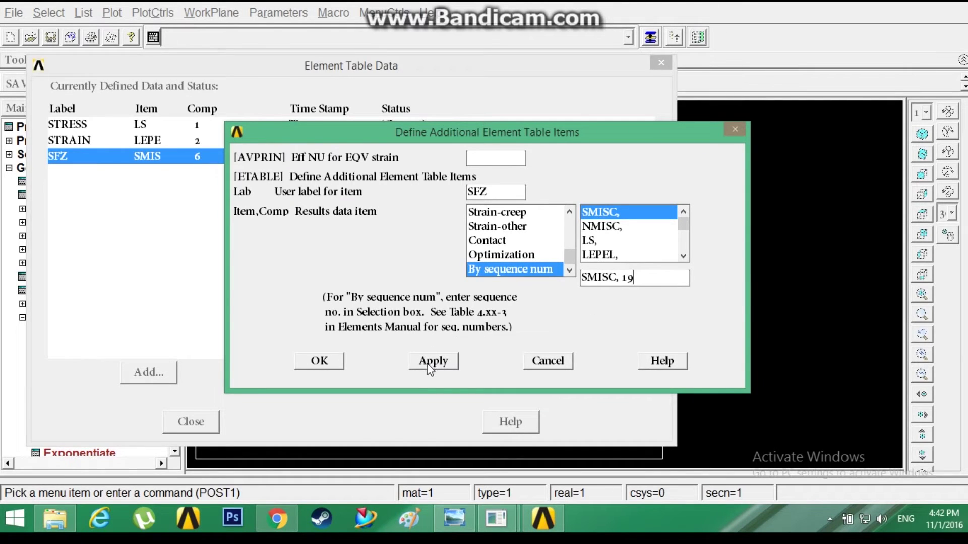
click(428, 363)
Label a new element table item BMZ and set its results data to SMISC by sequence number.
click(481, 191)
text(MZ)
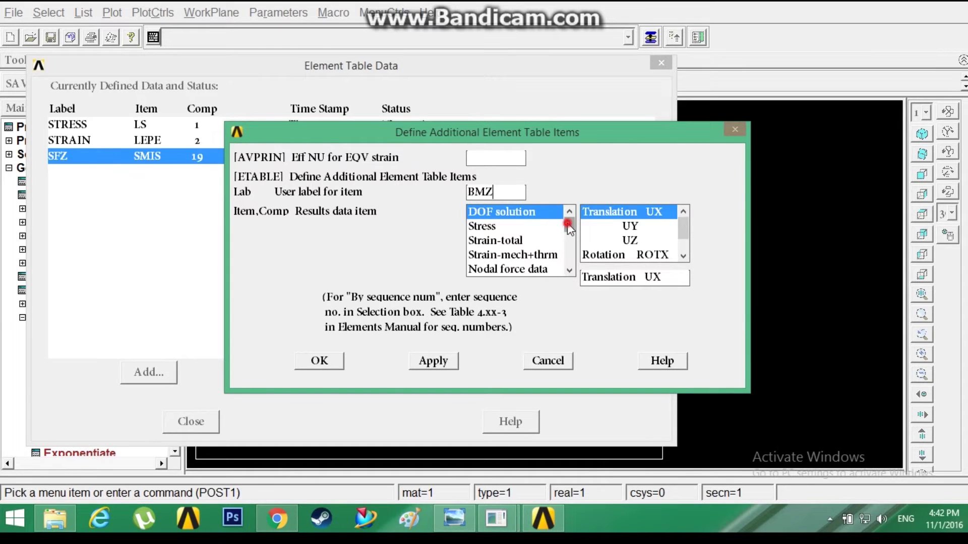
drag(567, 223, 563, 272)
click(560, 270)
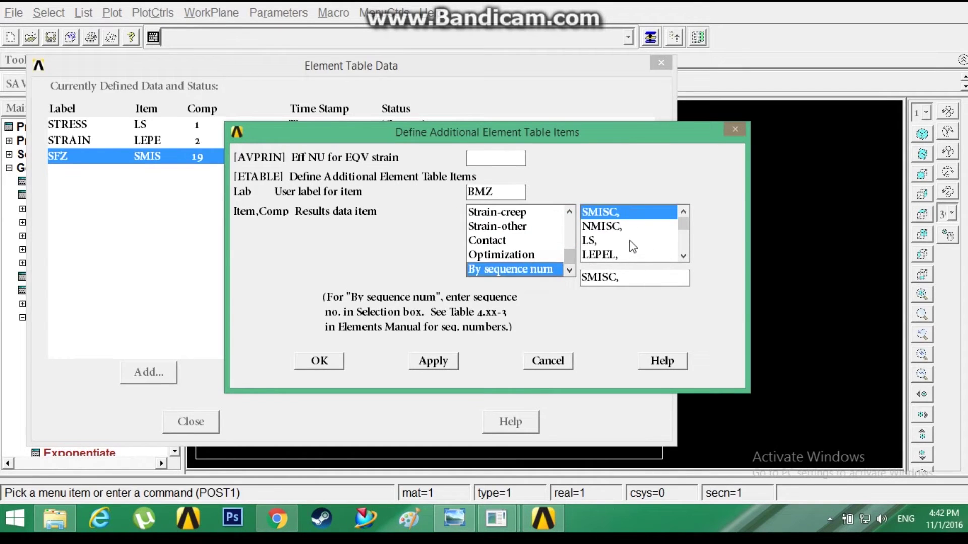
click(624, 273)
Look up the sequence numbers of Mz at nodes I and J in the BEAM188 help table.
click(579, 443)
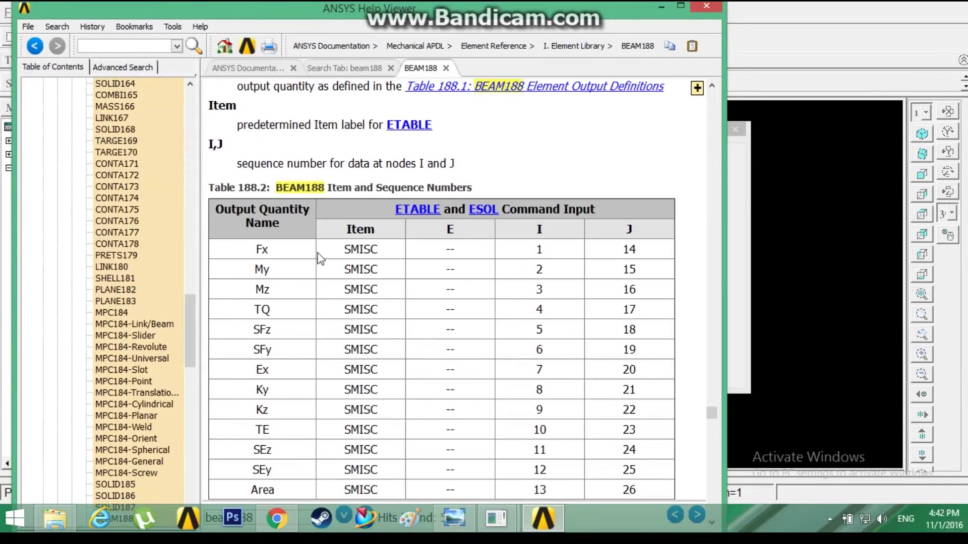
double_click(258, 291)
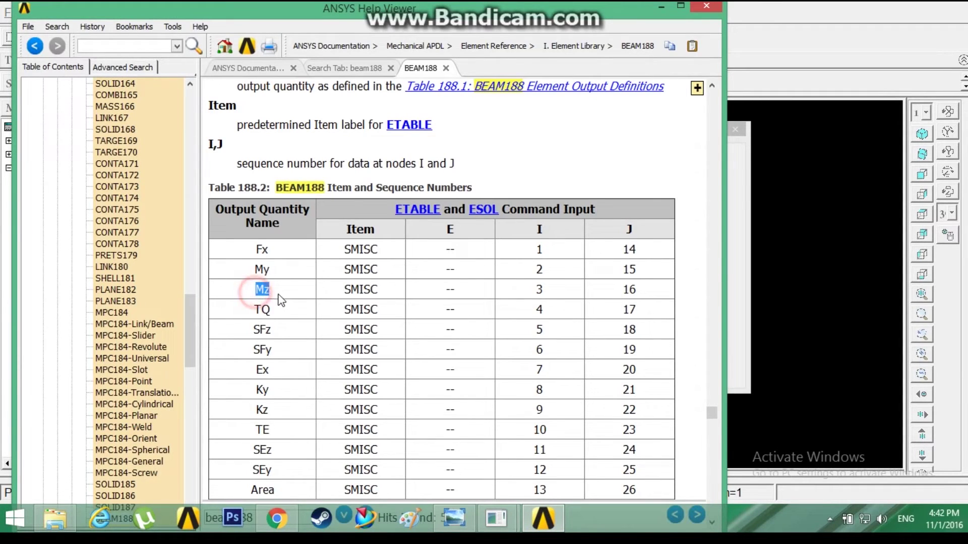
double_click(530, 297)
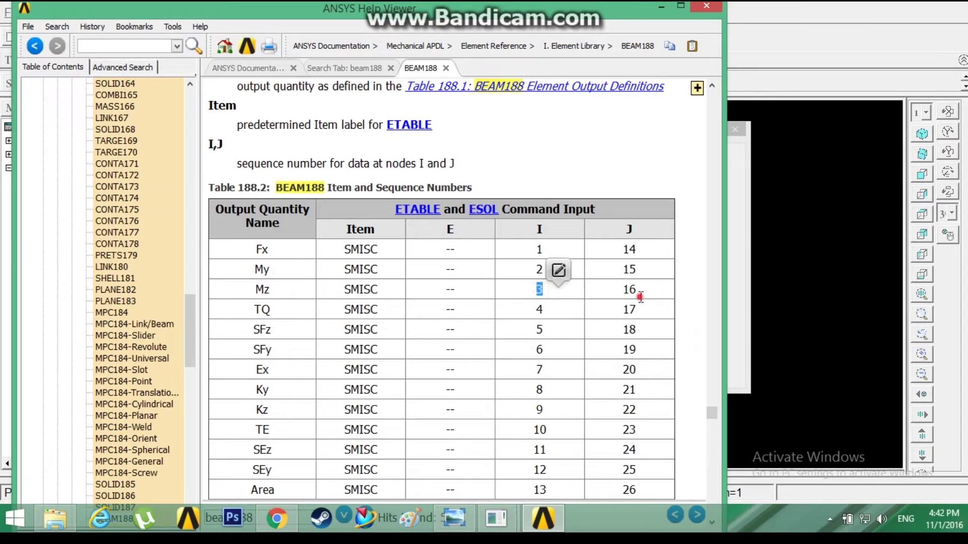
Return to the item definition and add the BMZ item with SMISC, 3.
click(661, 6)
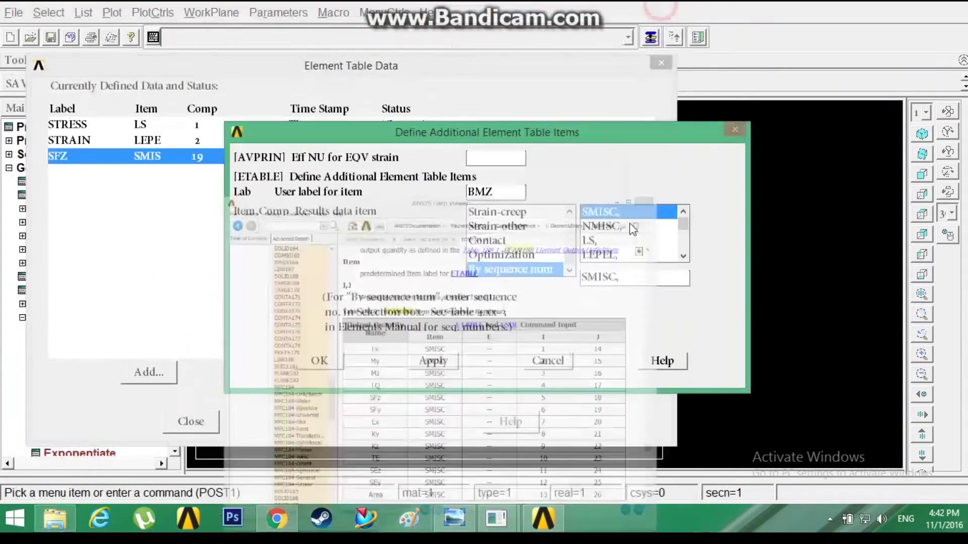
click(620, 279)
text(3)
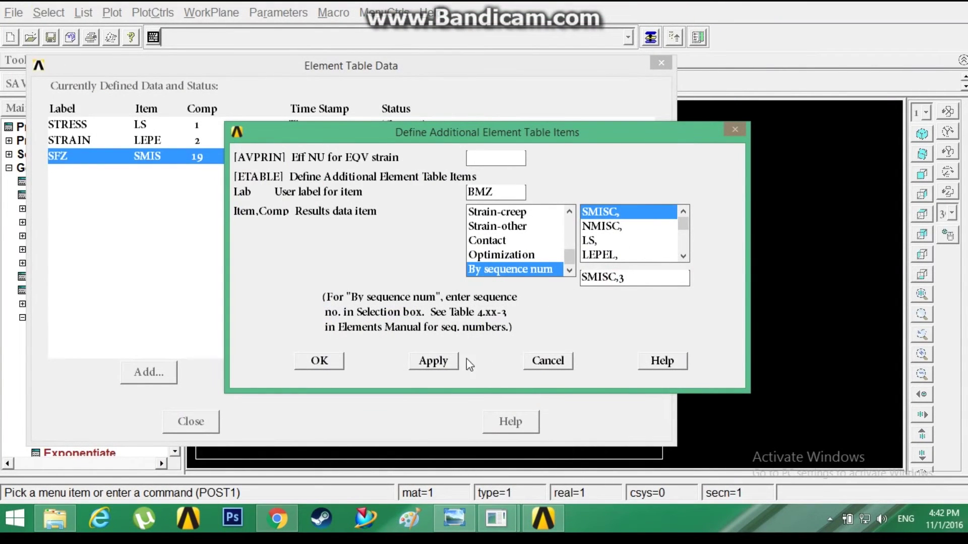
click(439, 361)
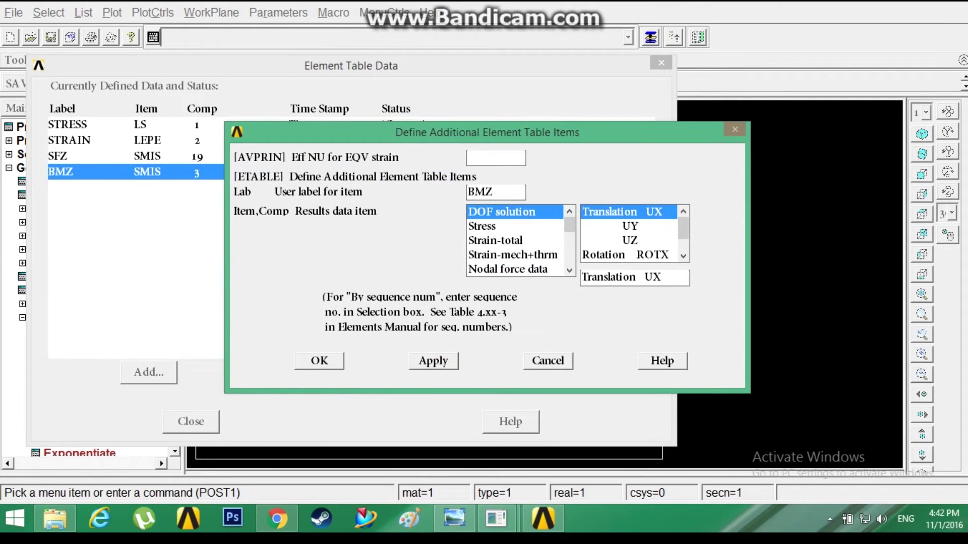
Define the element table item BMZ by sequence number with SMISC, 16 and finish adding items.
click(569, 235)
click(548, 269)
click(640, 271)
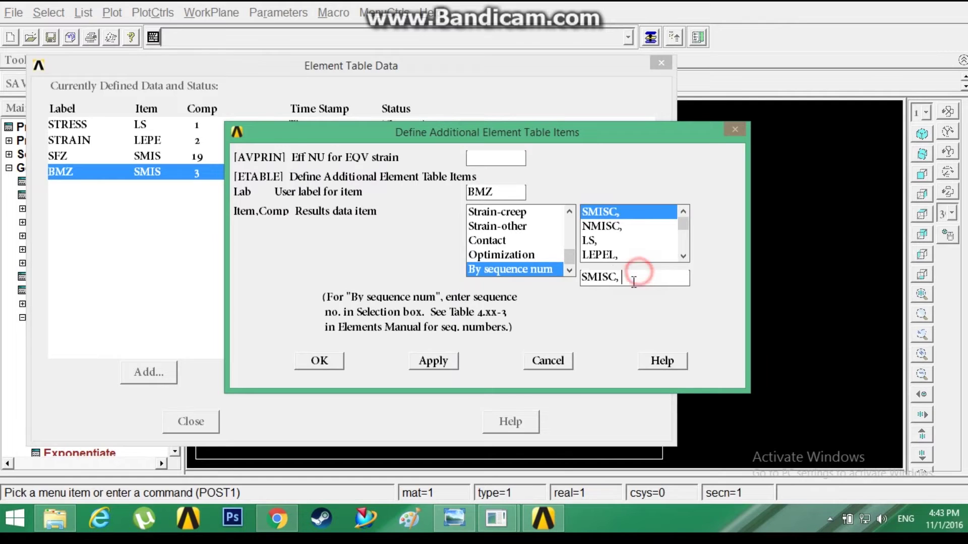
mouse_move(553, 537)
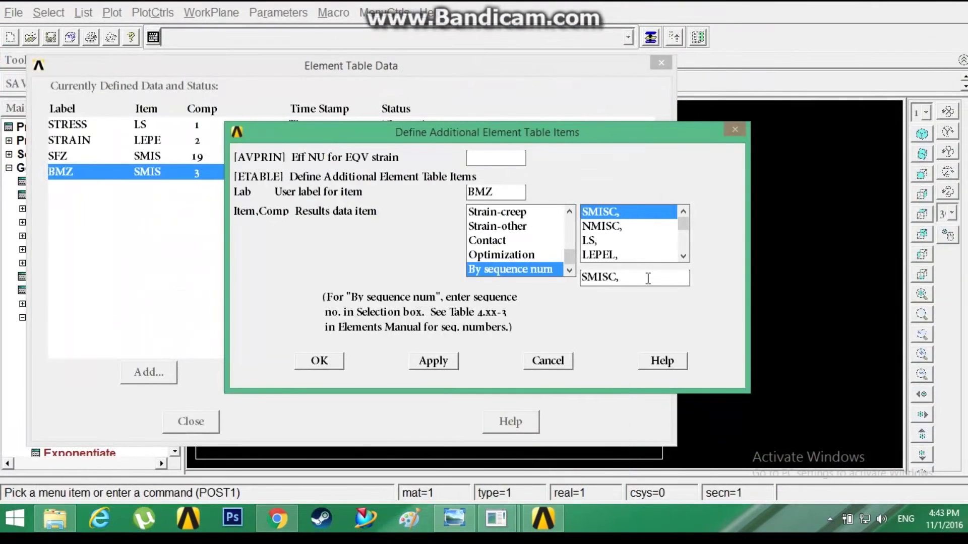
click(641, 278)
click(318, 360)
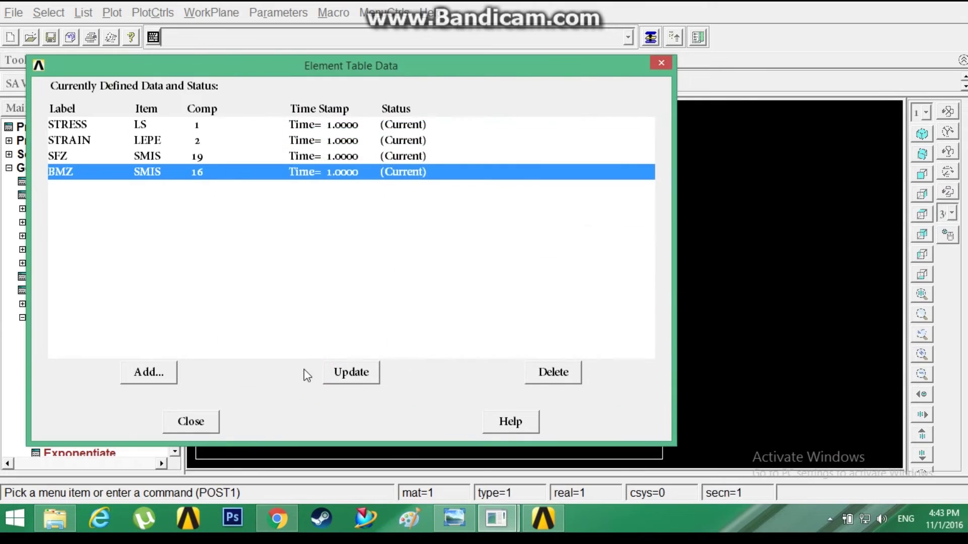
Review the STRESS, STRAIN, SFZ and BMZ entries in the element table data and close the dialog.
click(98, 126)
click(94, 141)
click(89, 156)
click(91, 172)
click(209, 422)
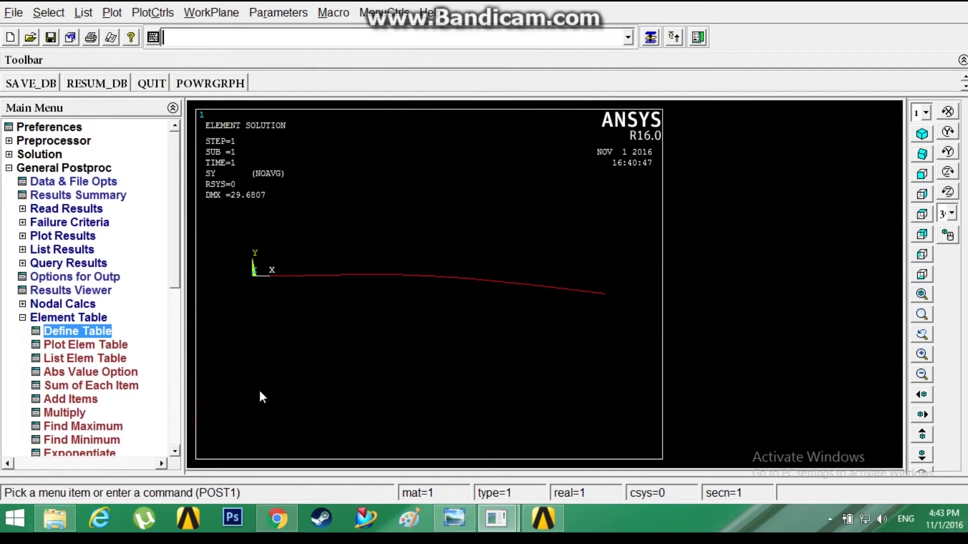
Plot the line element results with STRESS at both node I and node J on the undeformed shape.
click(22, 318)
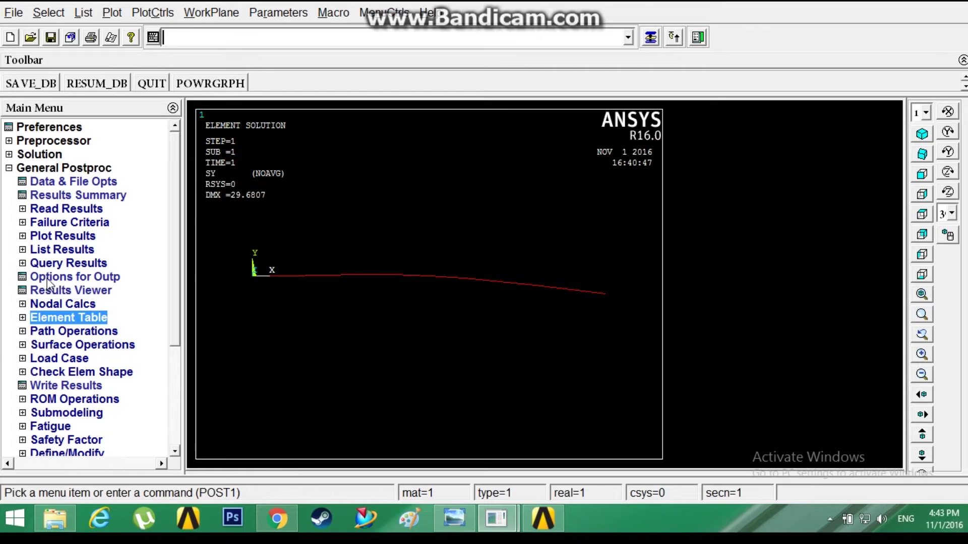
click(53, 236)
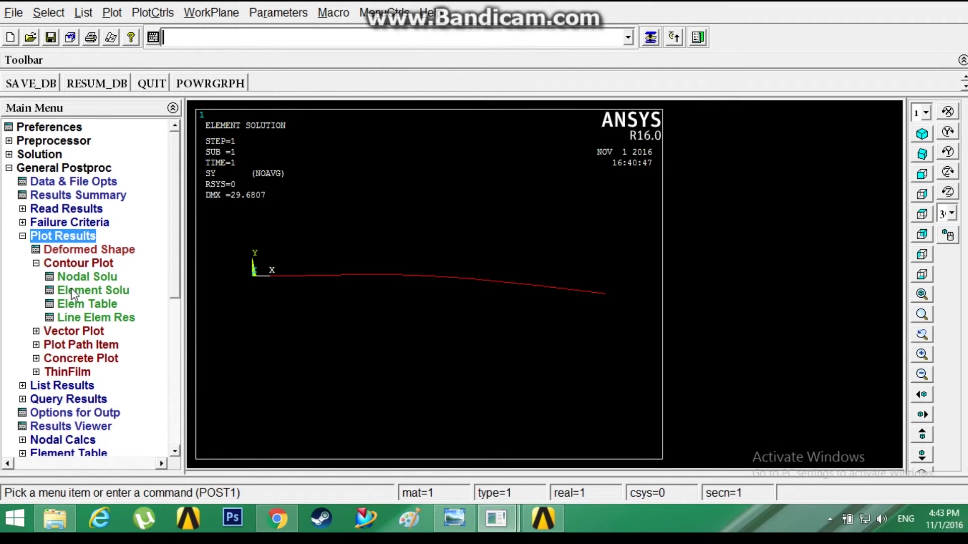
click(108, 319)
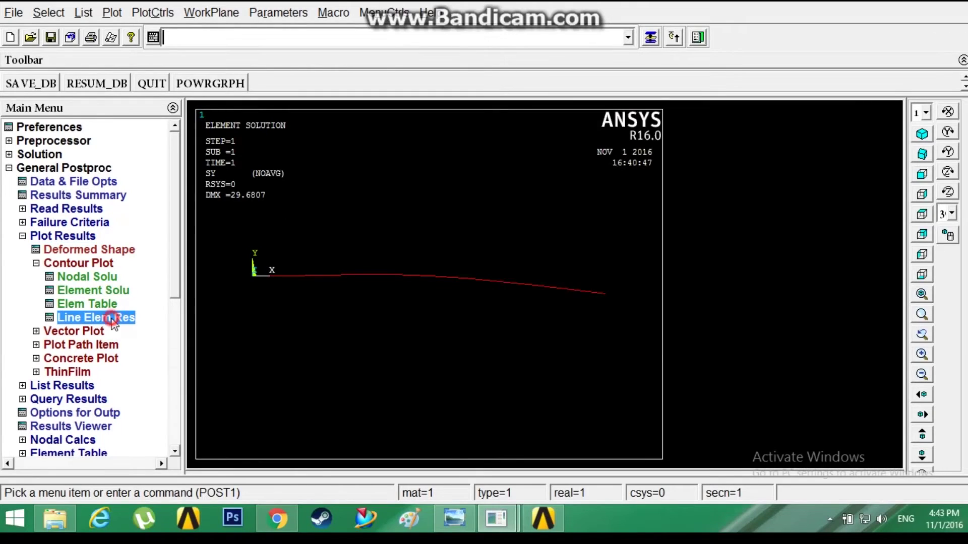
click(601, 165)
click(600, 165)
click(600, 184)
click(602, 183)
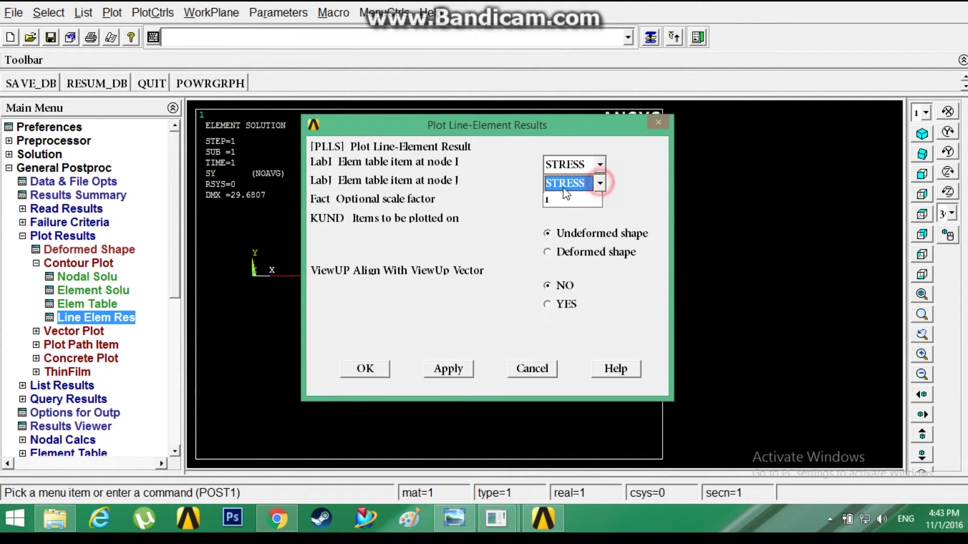
click(374, 368)
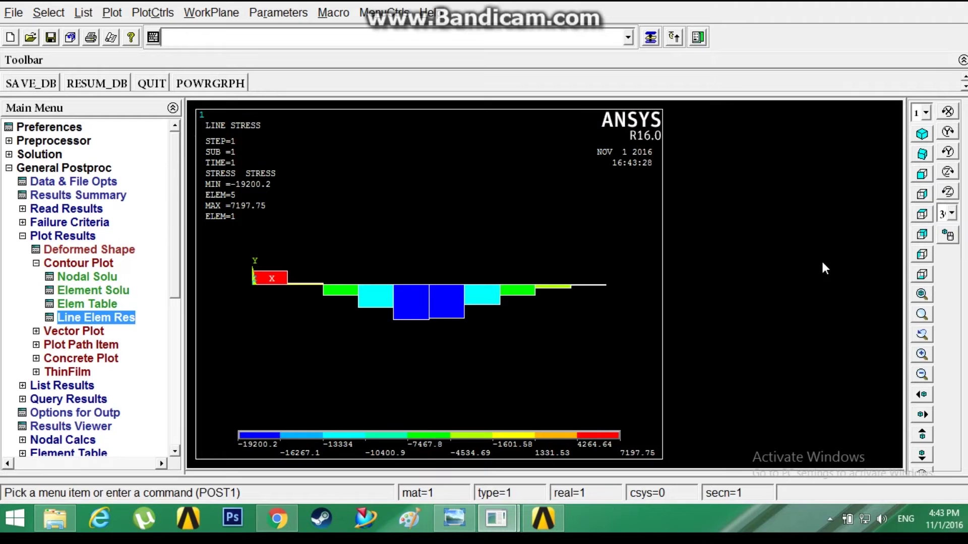
Plot the line element results with STRAIN at both node I and node J on the undeformed shape.
click(103, 321)
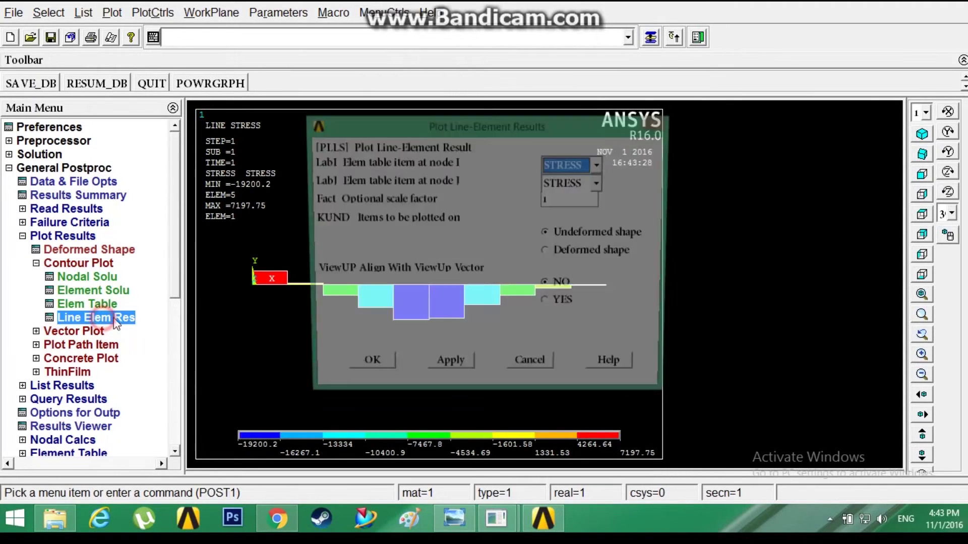
click(600, 164)
click(565, 197)
click(595, 179)
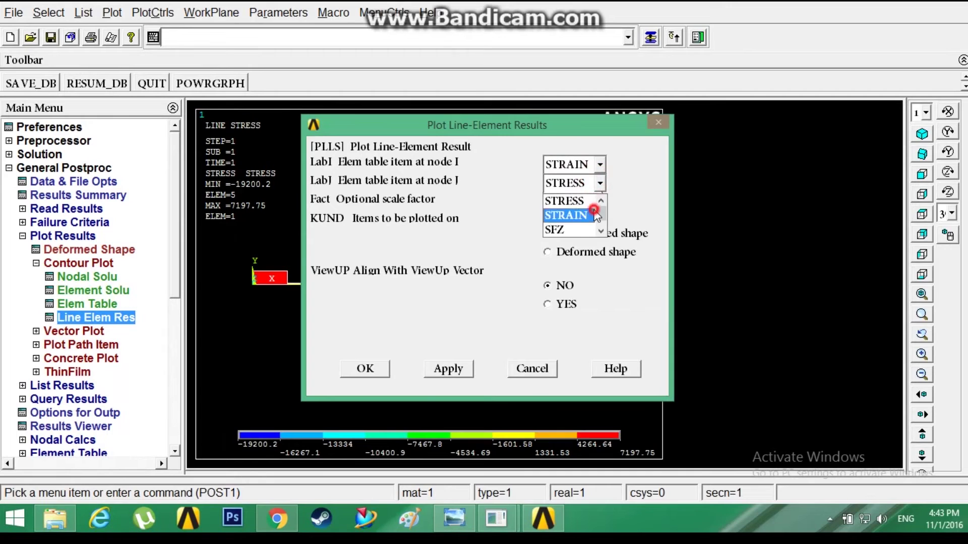
click(579, 213)
click(448, 369)
click(367, 368)
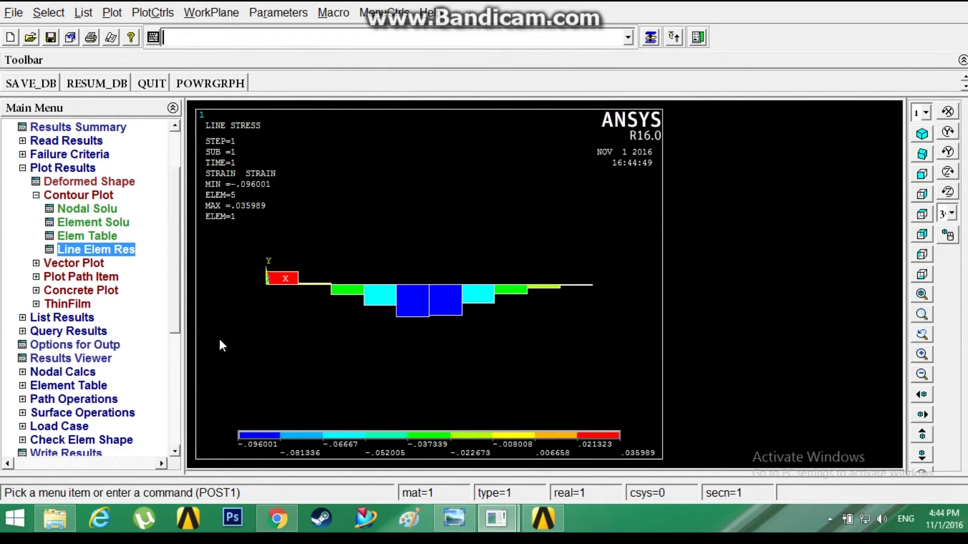
Plot the line element results with SFZ at both node I and node J on the undeformed shape.
click(124, 249)
click(598, 165)
click(590, 197)
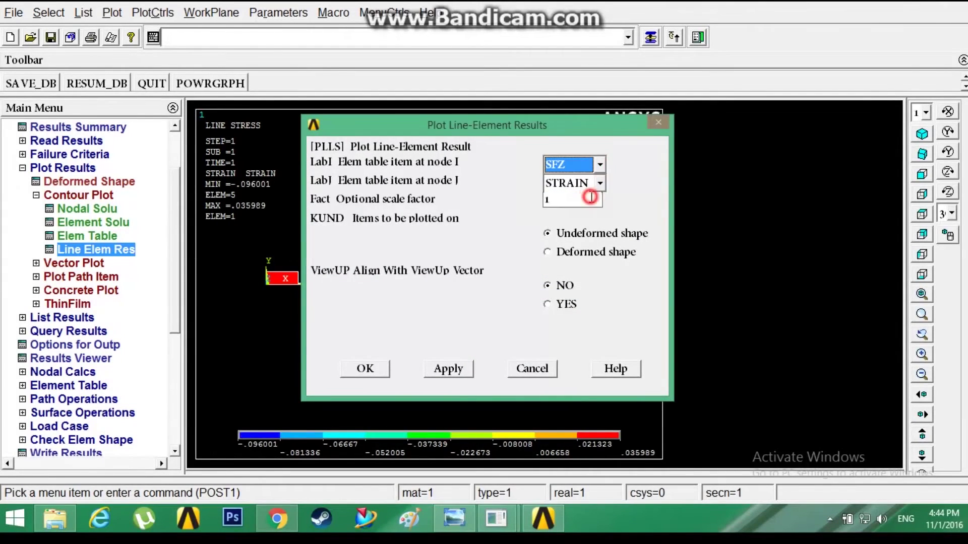
click(600, 184)
click(585, 216)
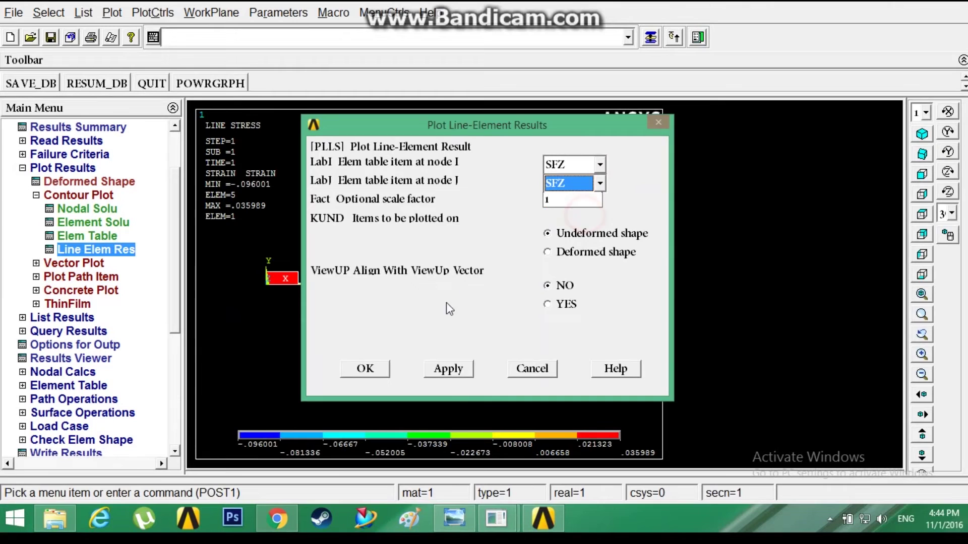
click(382, 369)
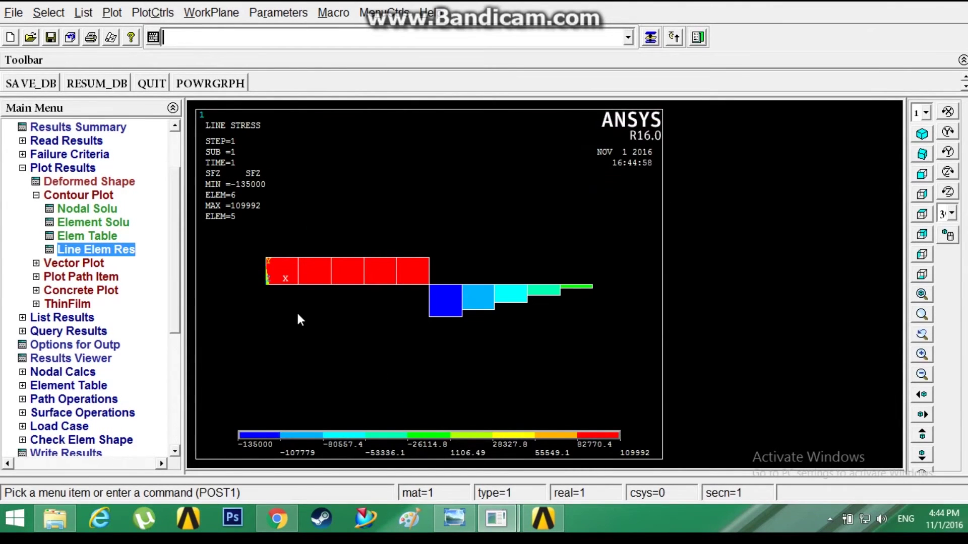
Plot the line element results with BMZ at both node I and node J on the undeformed shape.
click(133, 250)
click(600, 165)
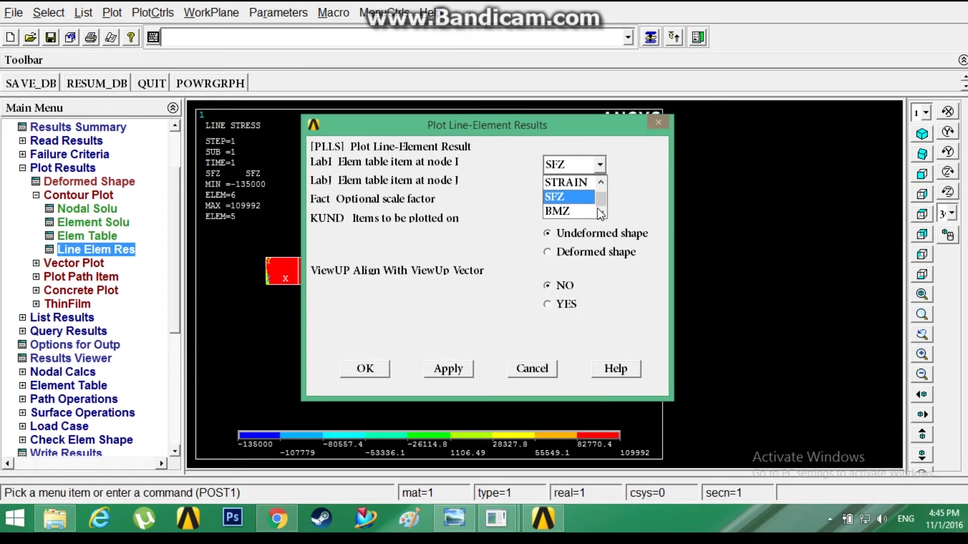
click(594, 209)
click(600, 183)
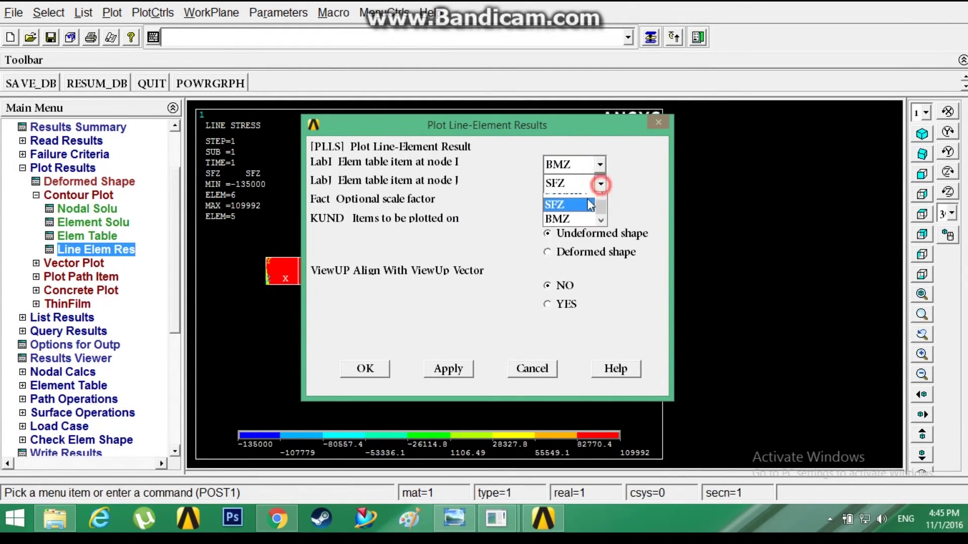
click(573, 231)
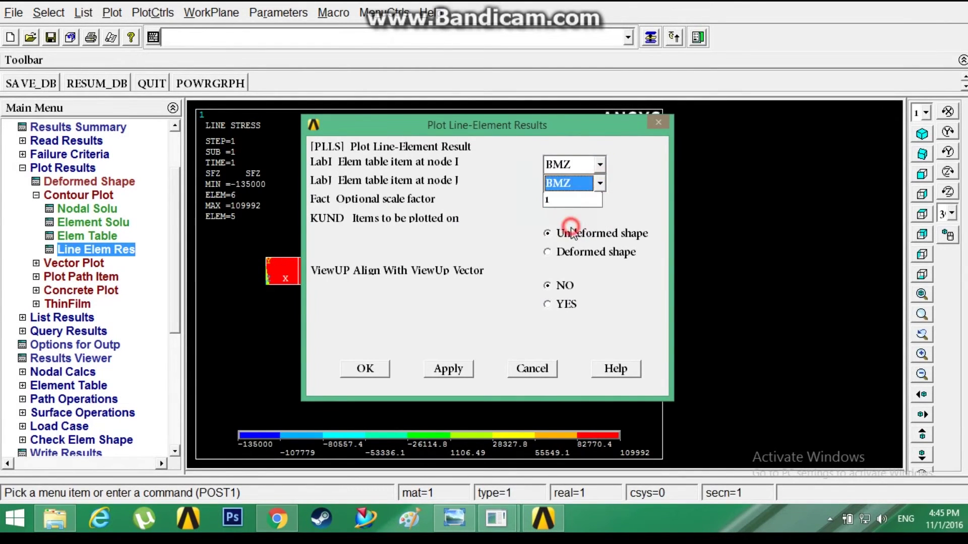
click(366, 368)
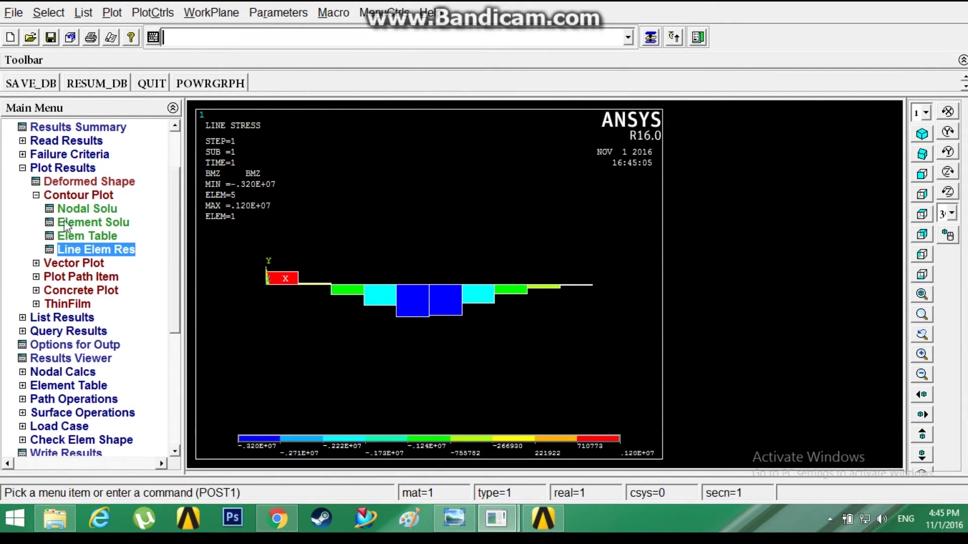
List the nodal solution for the Y-component of displacement, review the values at all nodes and close the listing.
click(22, 169)
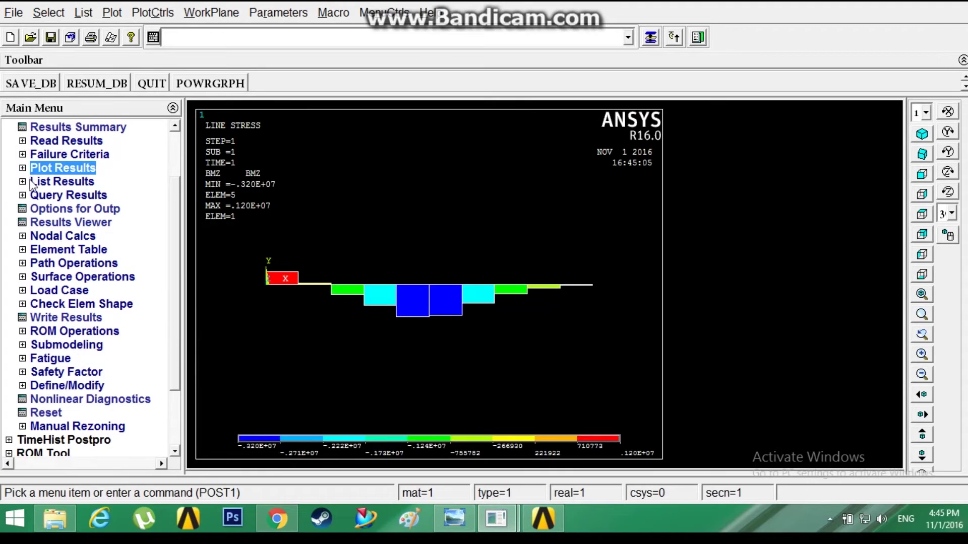
click(31, 181)
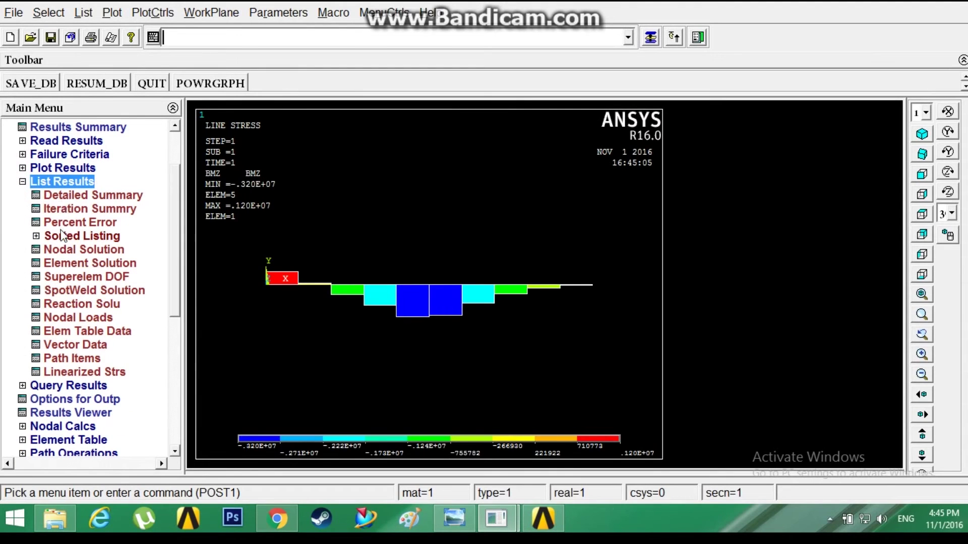
click(63, 250)
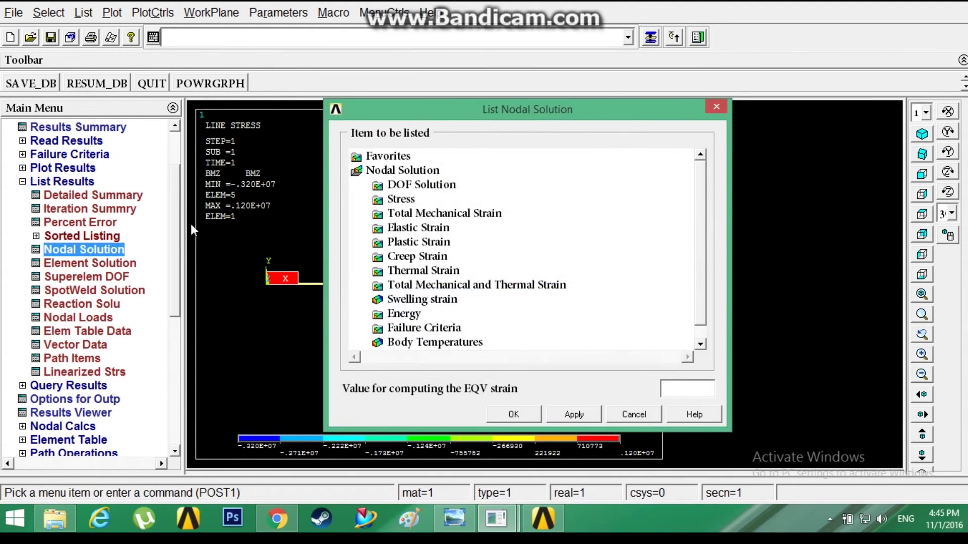
click(413, 188)
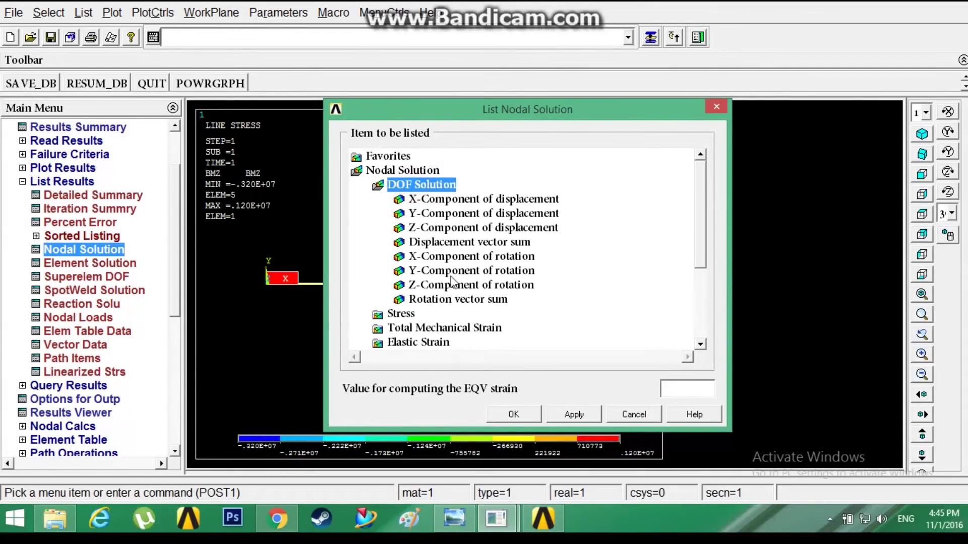
click(455, 214)
click(519, 413)
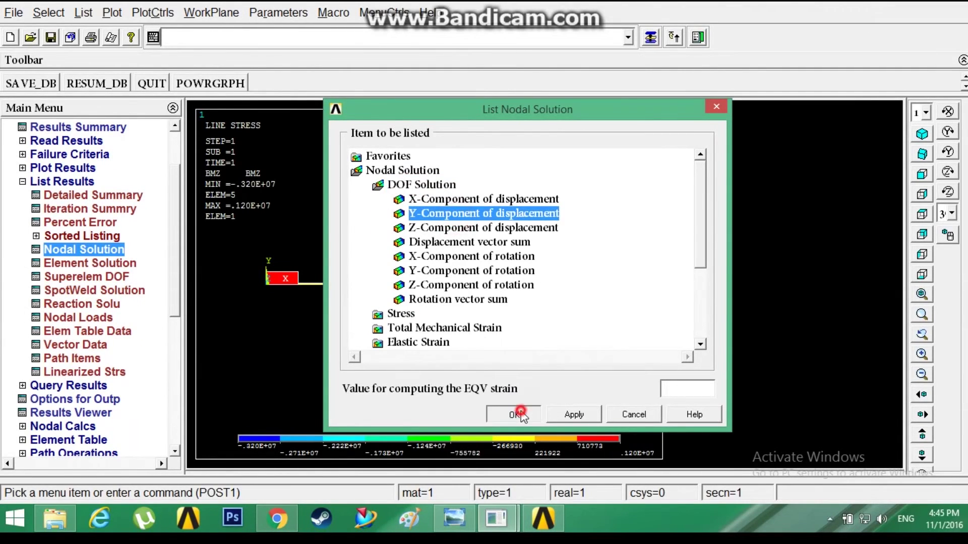
scroll(365, 287, down, 1)
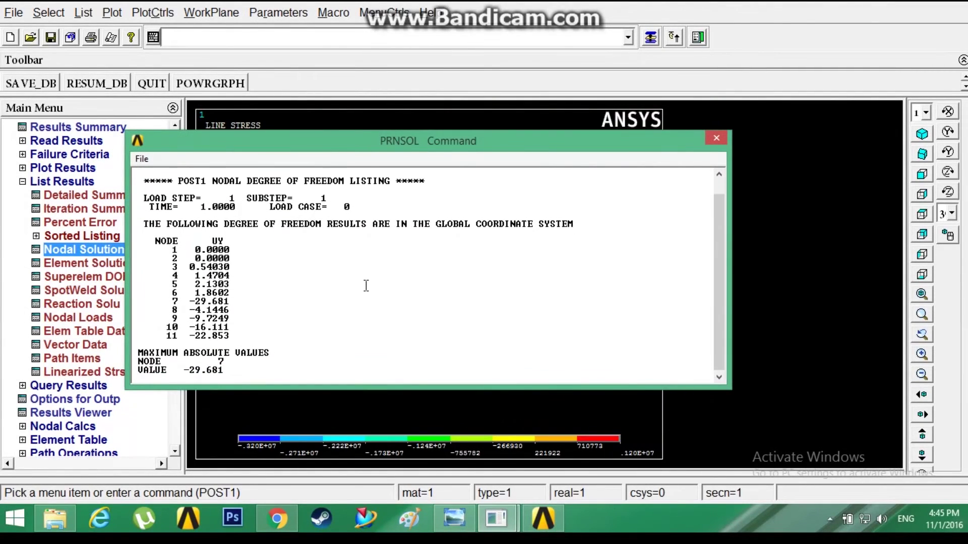
click(721, 139)
List the nodal solution for the displacement vector sum, review it and close the listing.
click(121, 248)
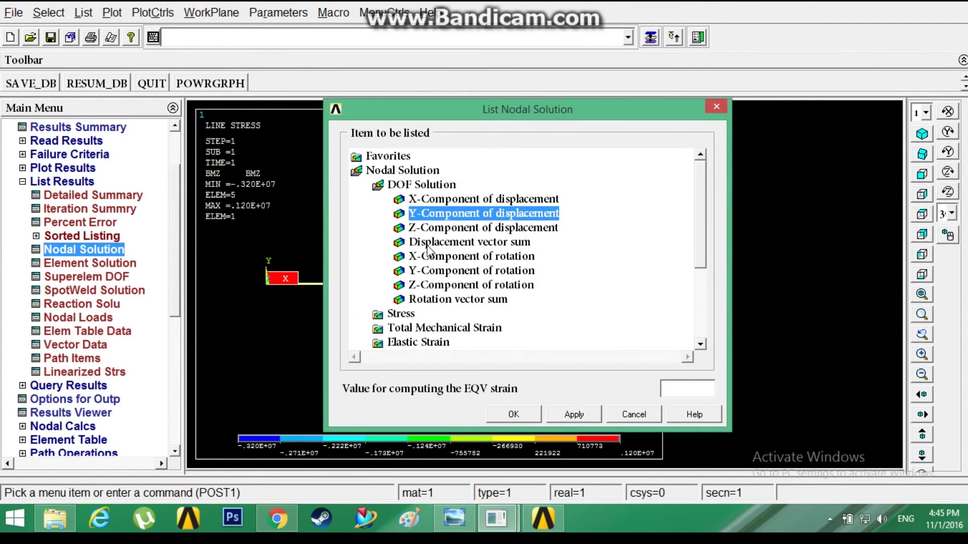
click(426, 244)
click(519, 412)
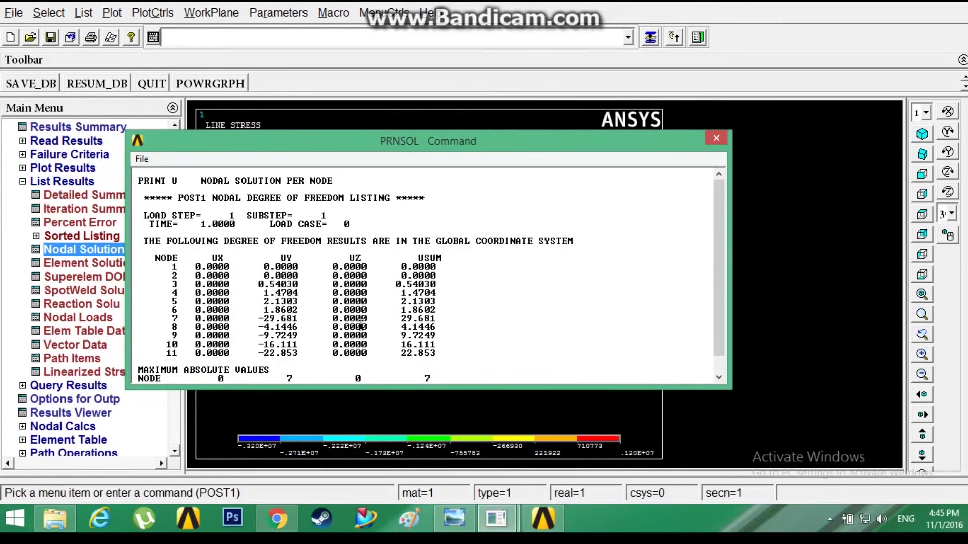
click(724, 142)
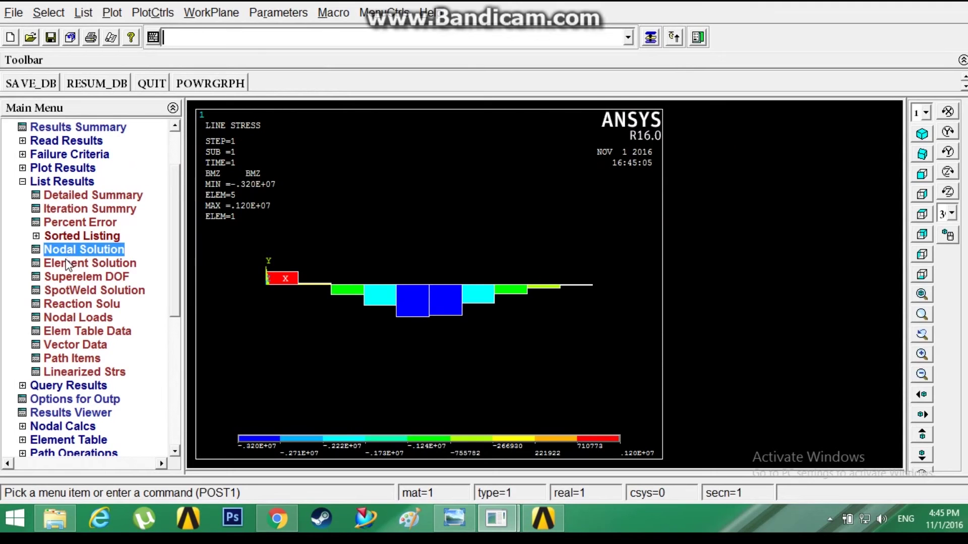
List the element solution for the Y-component of stress, review the section node stresses and close the listing.
click(68, 263)
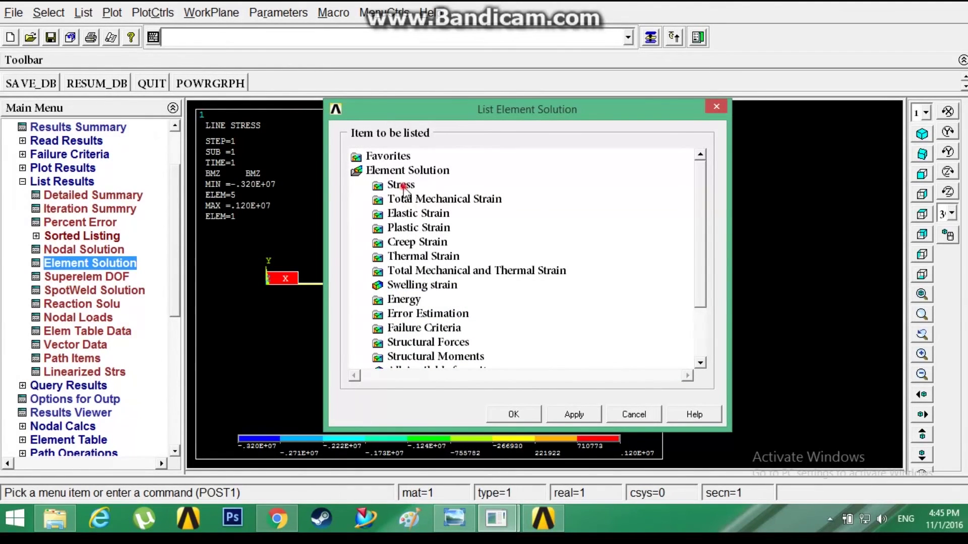
click(401, 185)
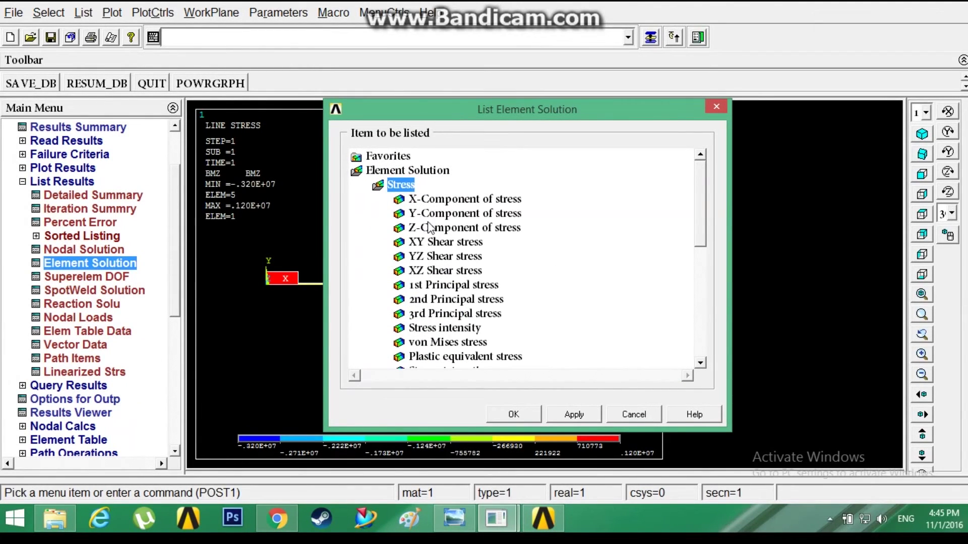
click(448, 215)
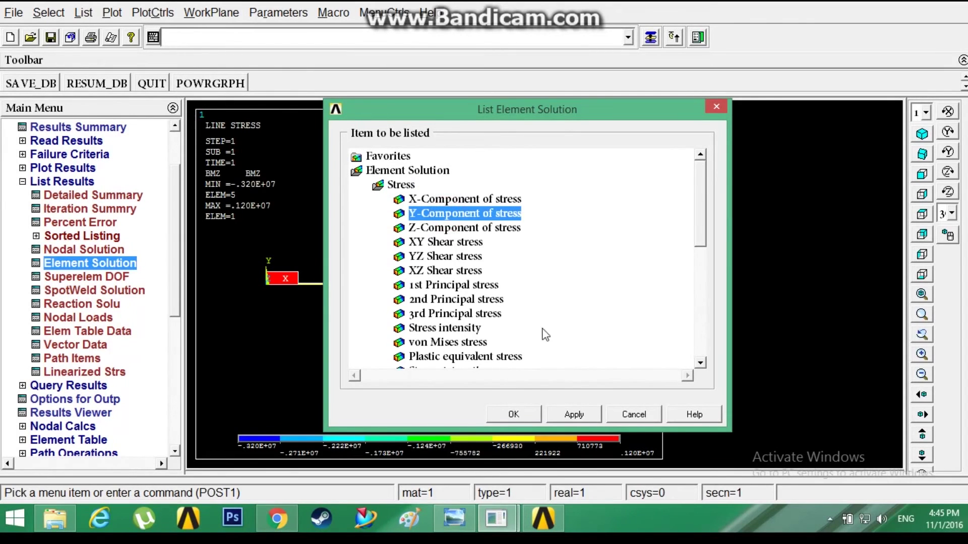
click(527, 415)
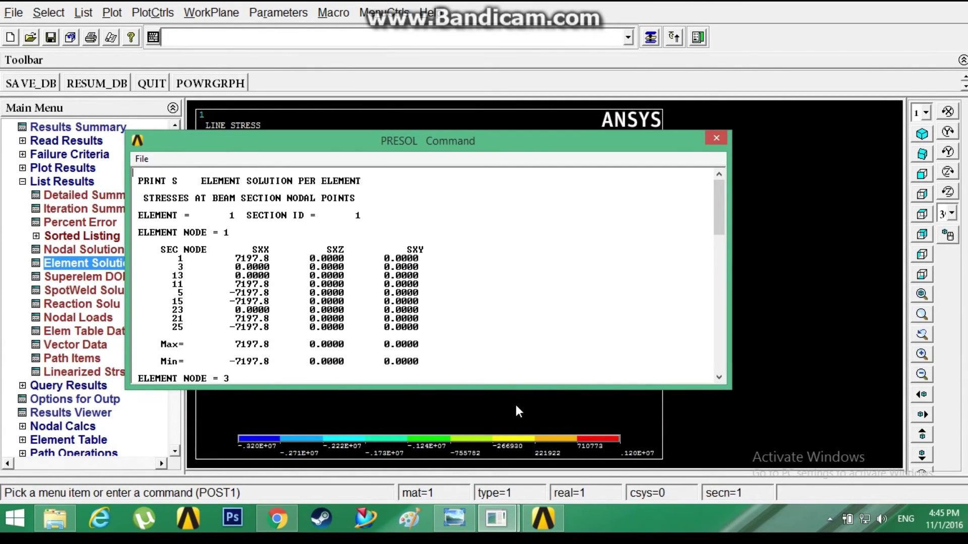
click(515, 403)
List the reaction solution for all structural forces F, review the nodal reactions and close the listing.
click(82, 304)
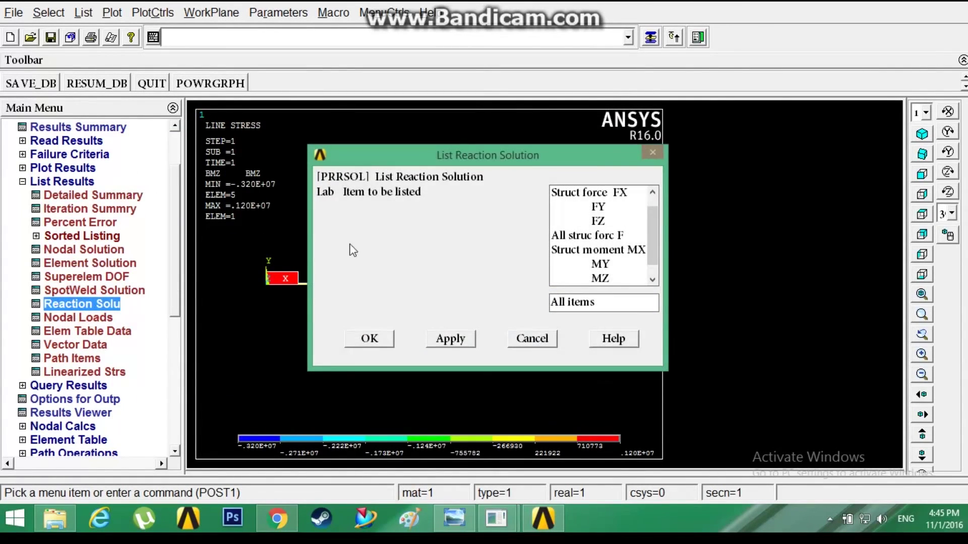
click(573, 195)
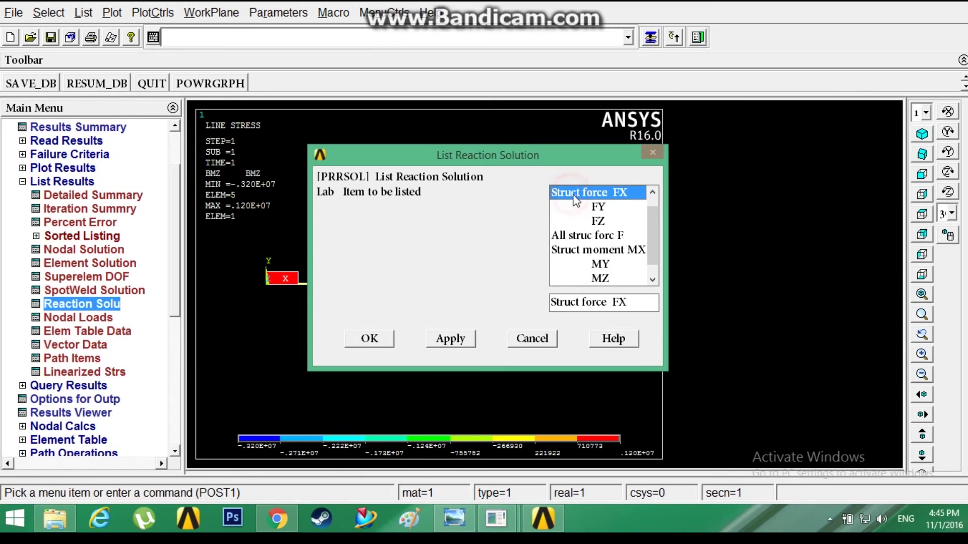
click(608, 236)
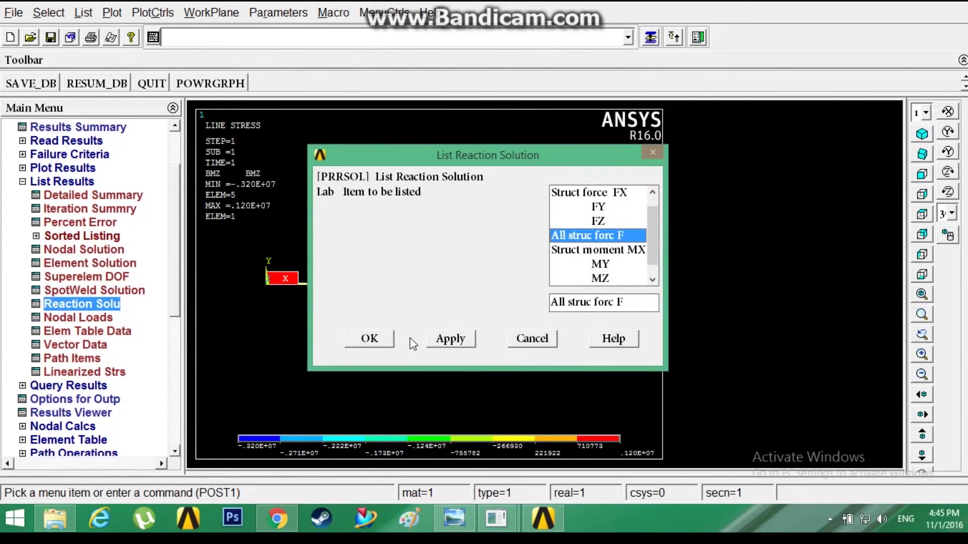
click(376, 339)
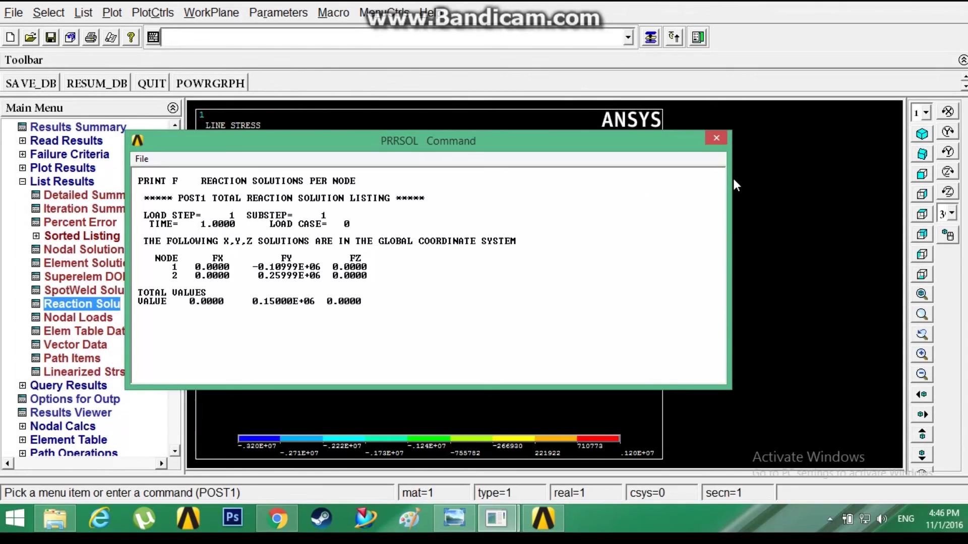
click(721, 141)
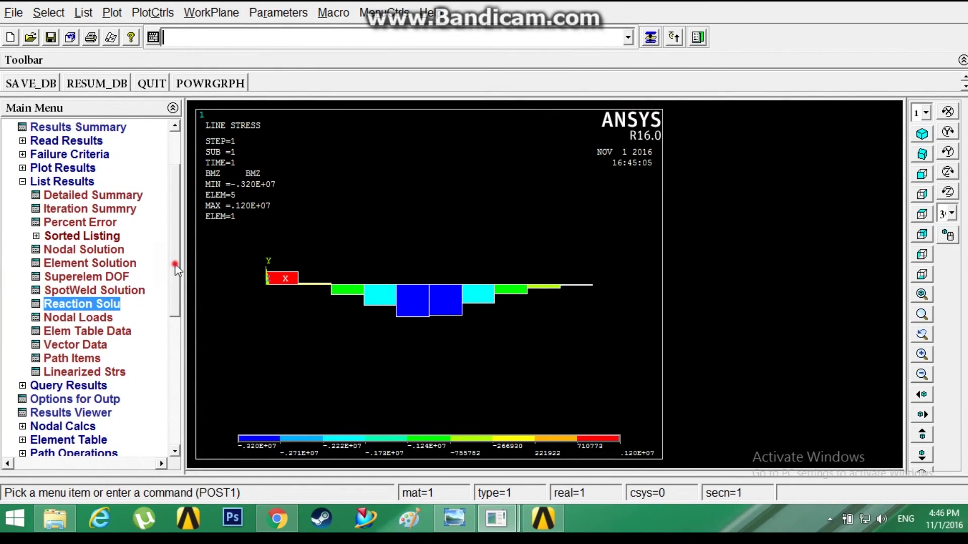
Expand the result listing options in the general postprocessor.
drag(175, 264, 175, 288)
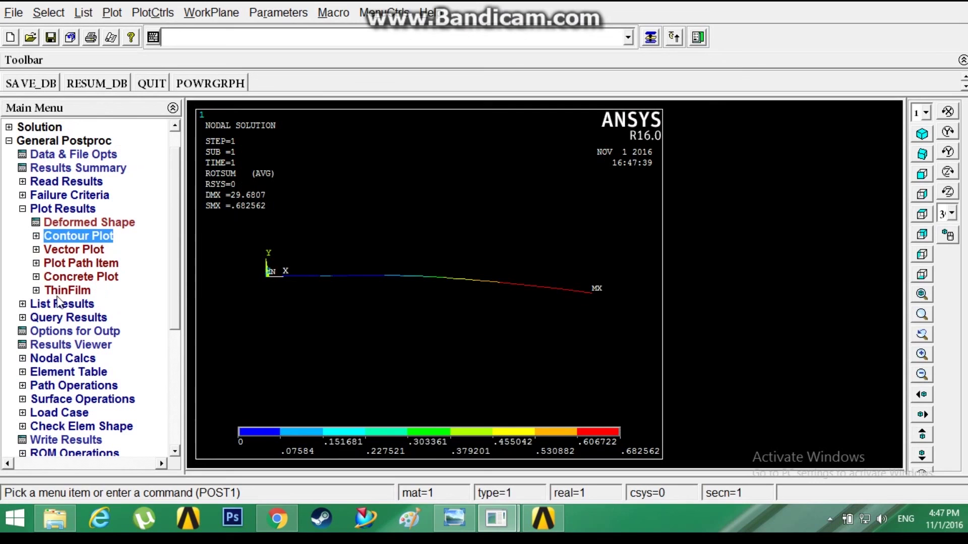
click(59, 304)
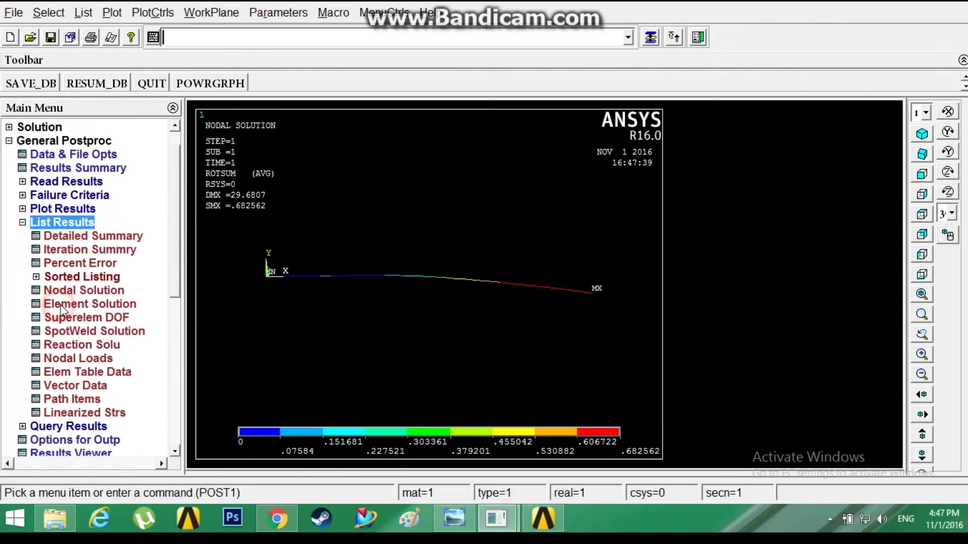